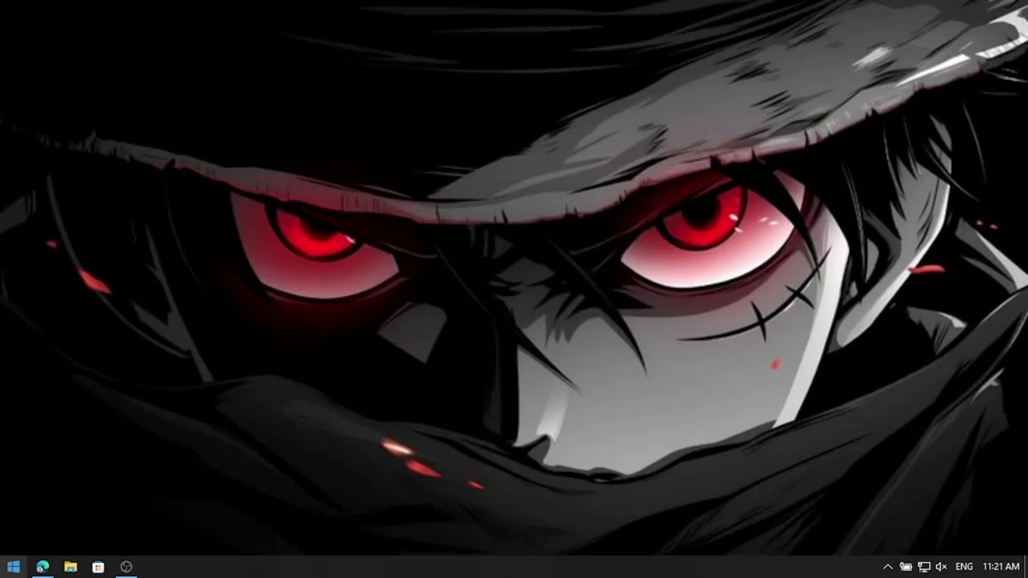
# Open Task Manager in a maximized window and view the CPU and memory performance
pyautogui.rightClick(15, 567)
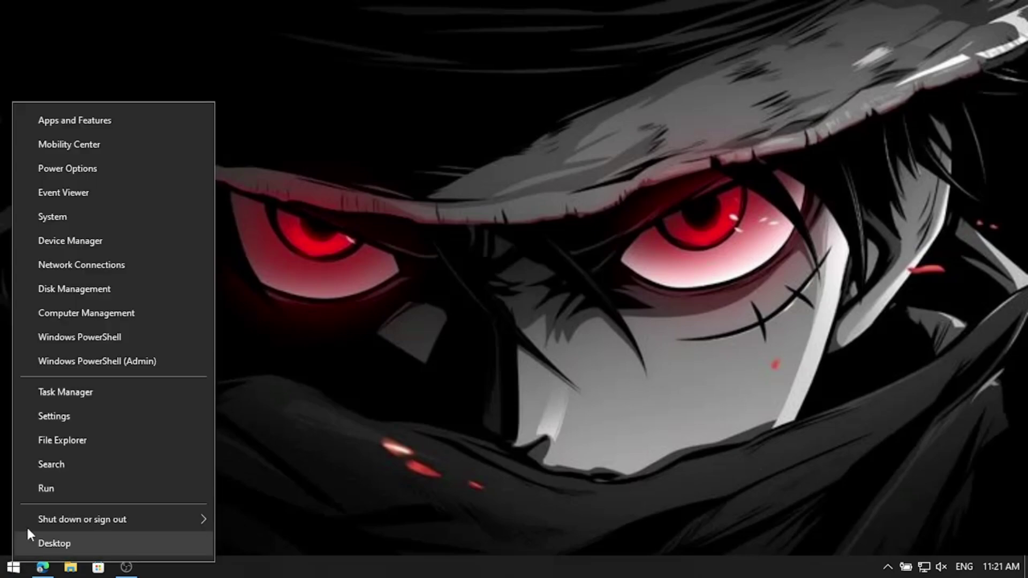
pyautogui.click(47, 389)
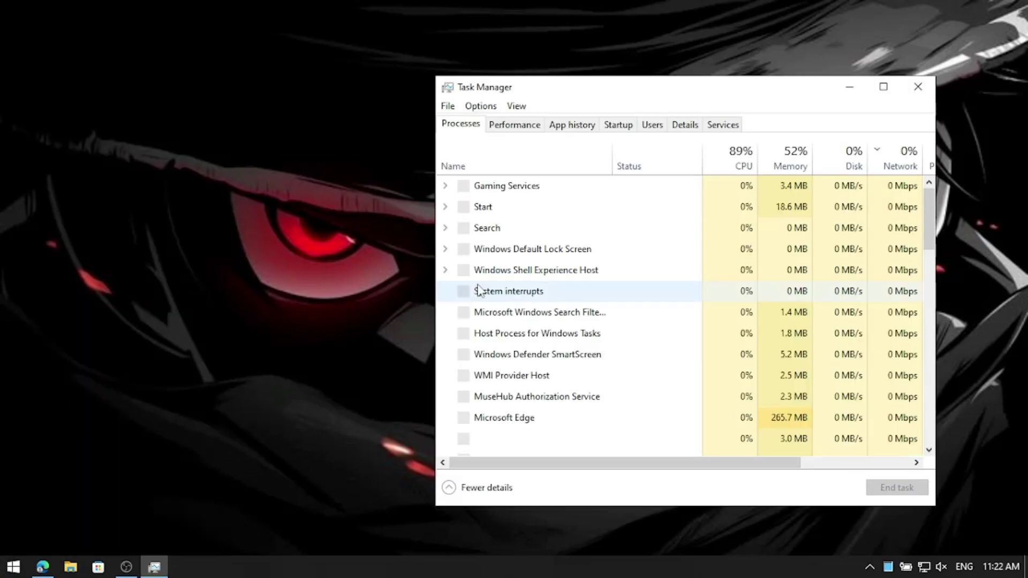
pyautogui.click(515, 125)
pyautogui.click(884, 88)
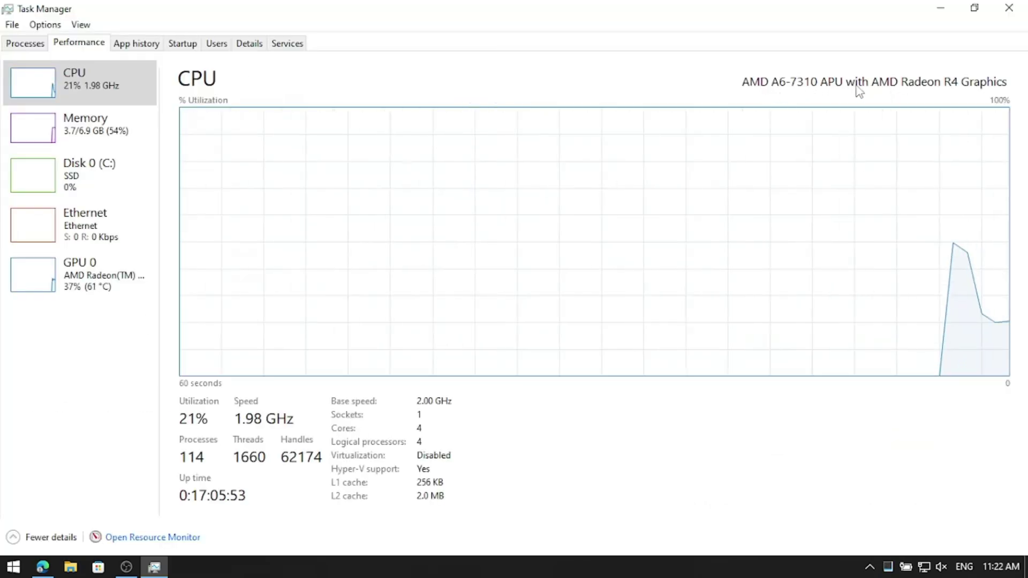
pyautogui.click(105, 136)
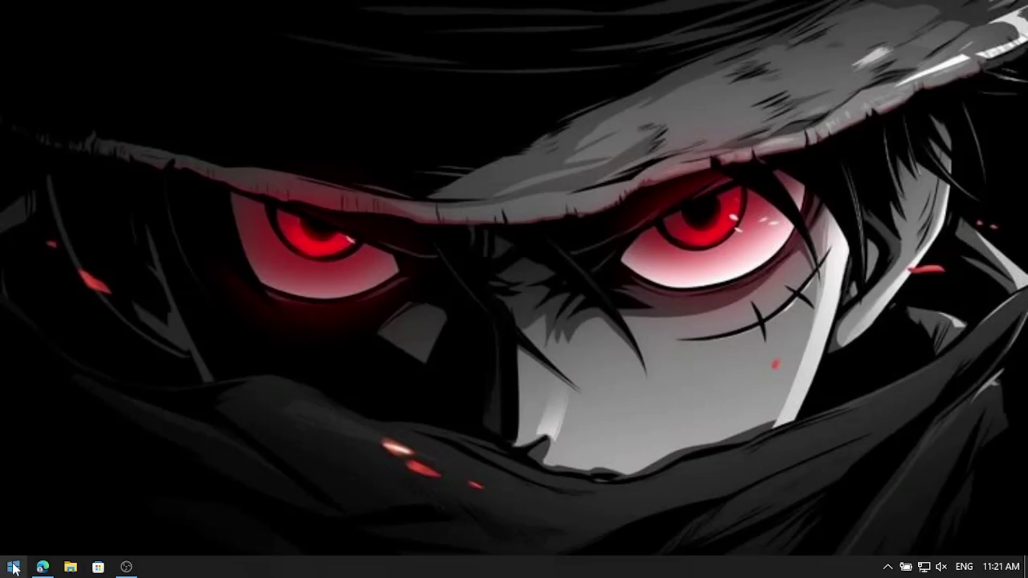
# Open Task Manager from the desktop and show the CPU performance graph in a maximized window
pyautogui.rightClick(13, 568)
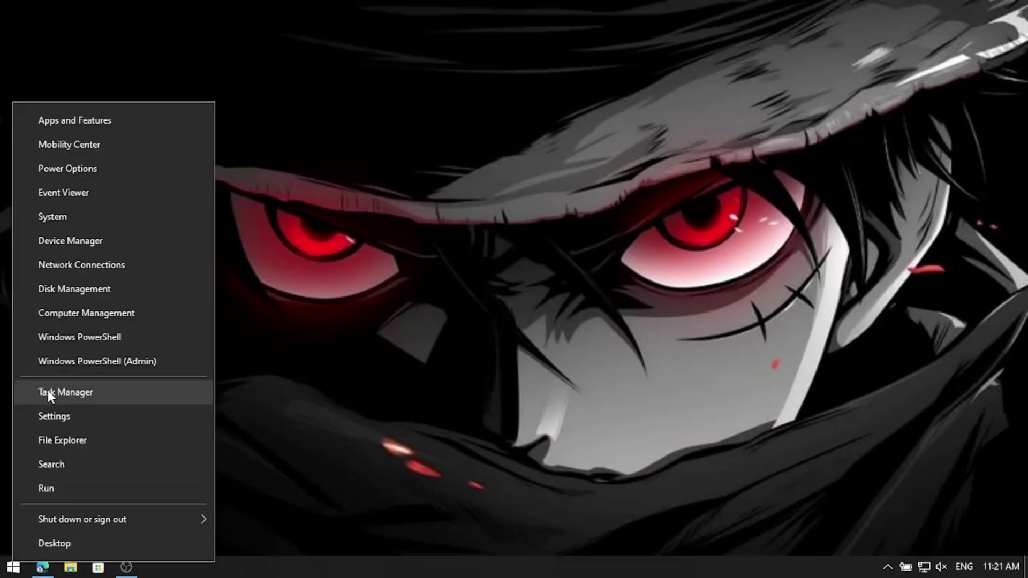
pyautogui.click(47, 391)
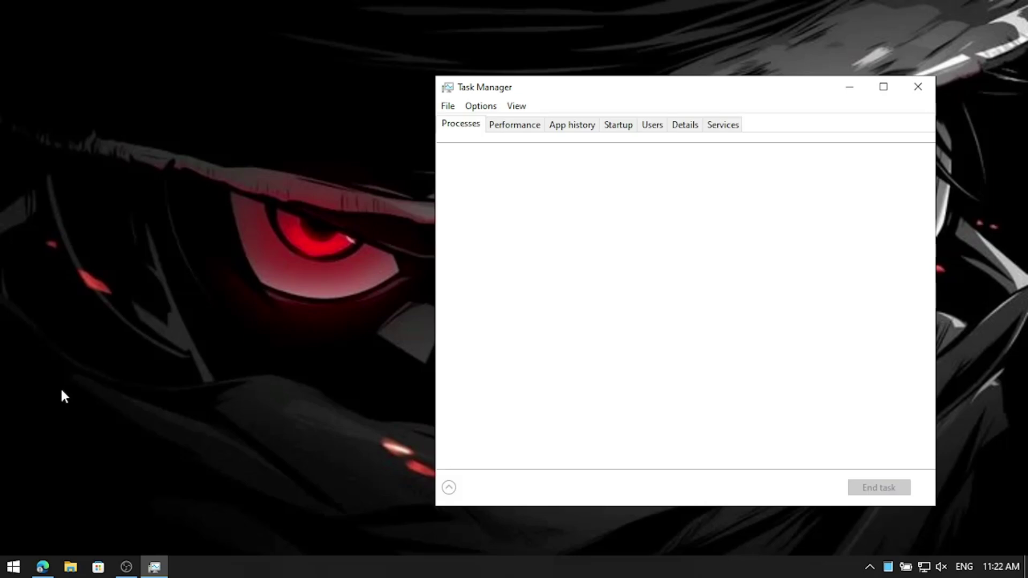
pyautogui.click(516, 125)
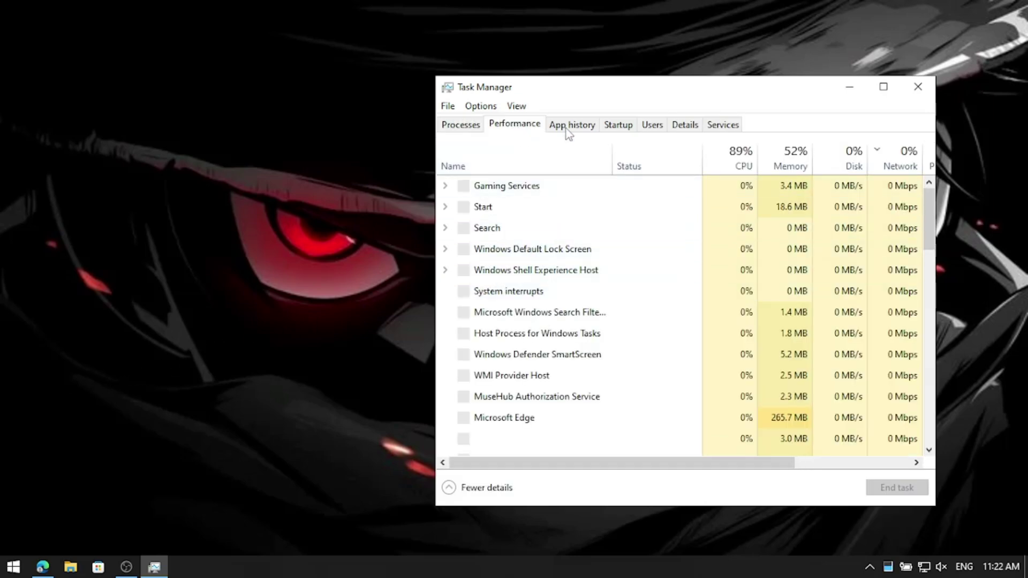
pyautogui.click(884, 88)
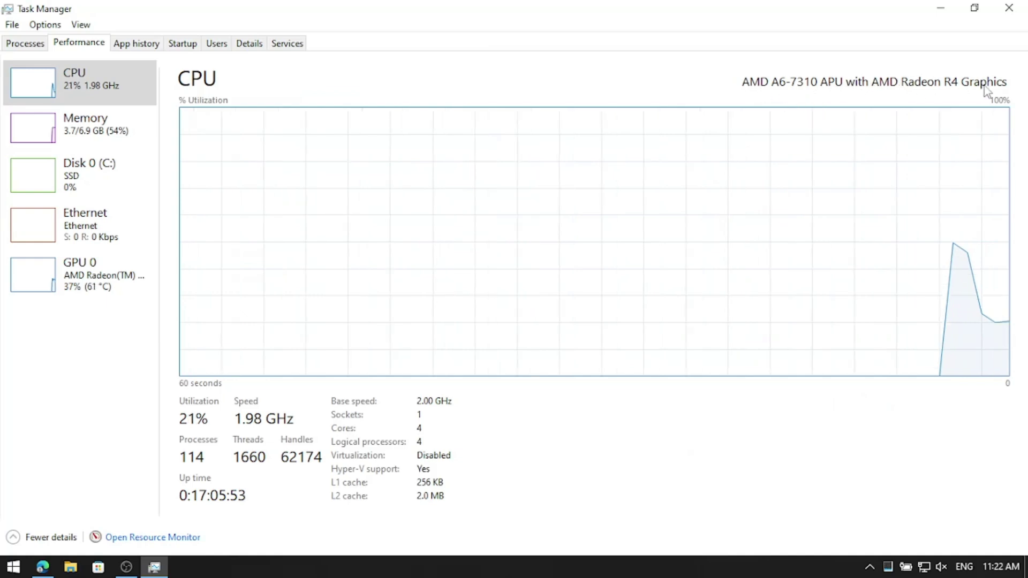
# Review the performance of the memory, Disk 0 (C:), Ethernet and GPU 0, and minimize Task Manager
pyautogui.click(82, 119)
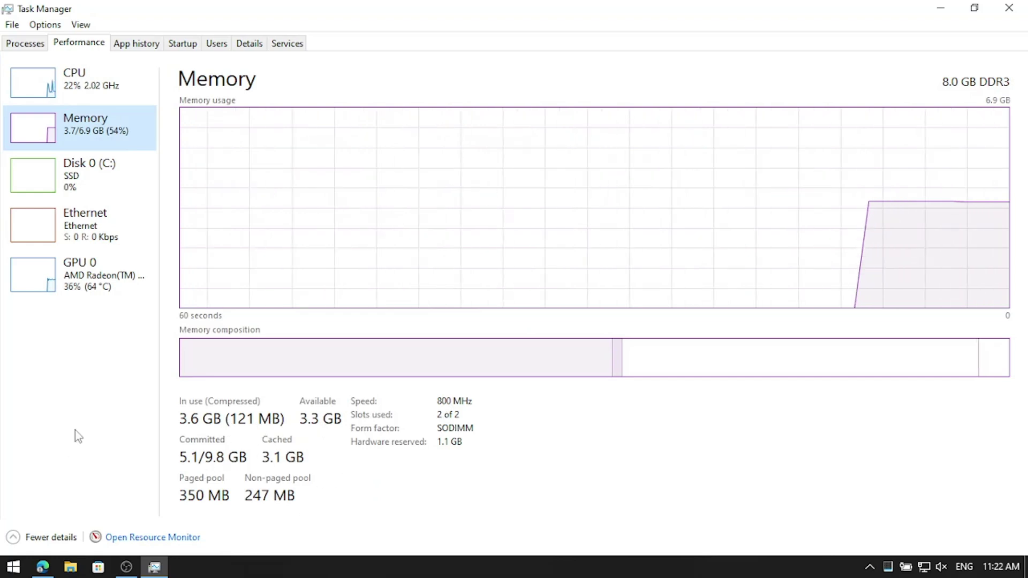
pyautogui.click(86, 172)
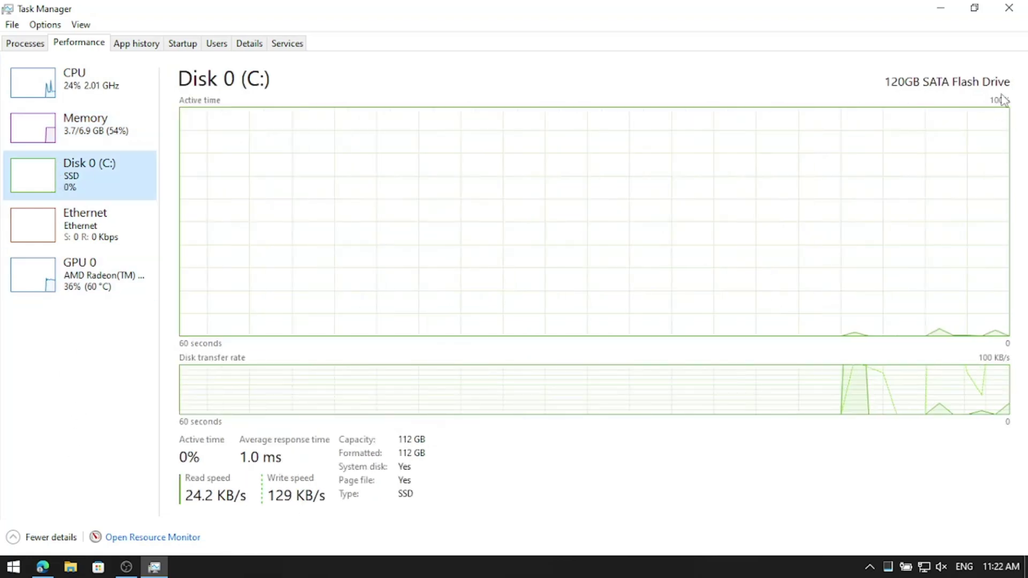
pyautogui.click(68, 242)
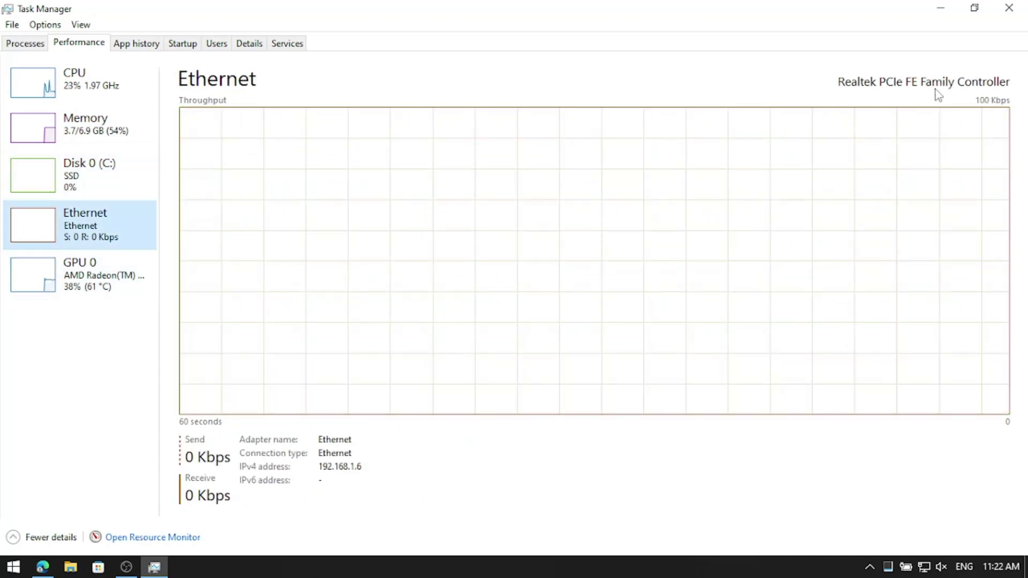
pyautogui.click(137, 280)
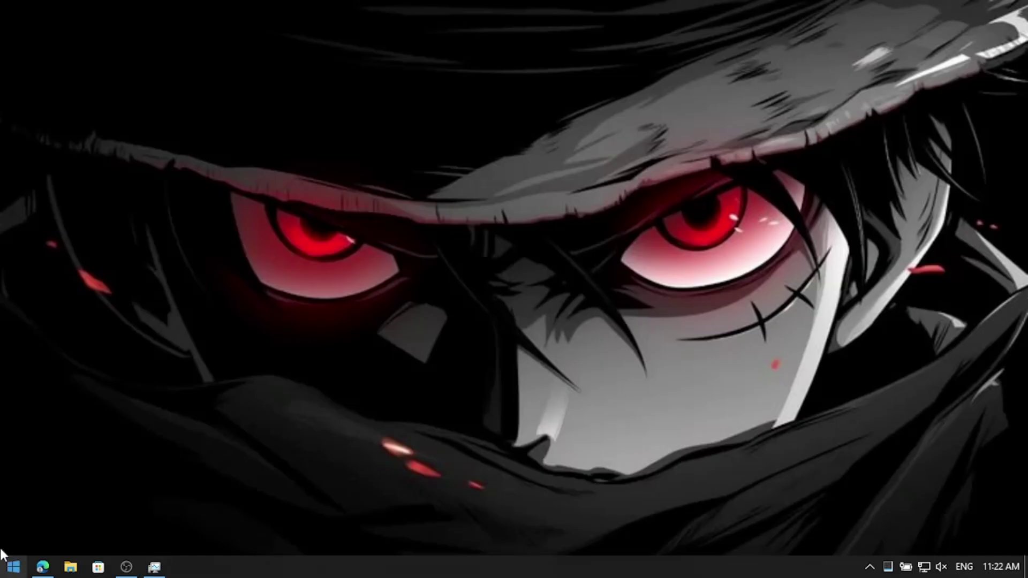
pyautogui.click(941, 7)
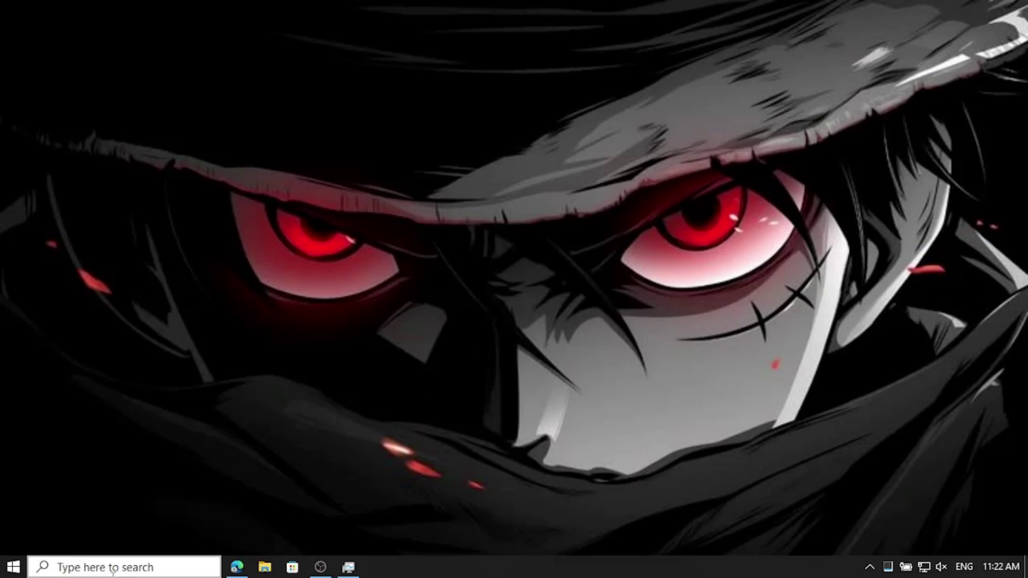
# Search Windows for "control panel" and open the Control Panel
pyautogui.click(171, 561)
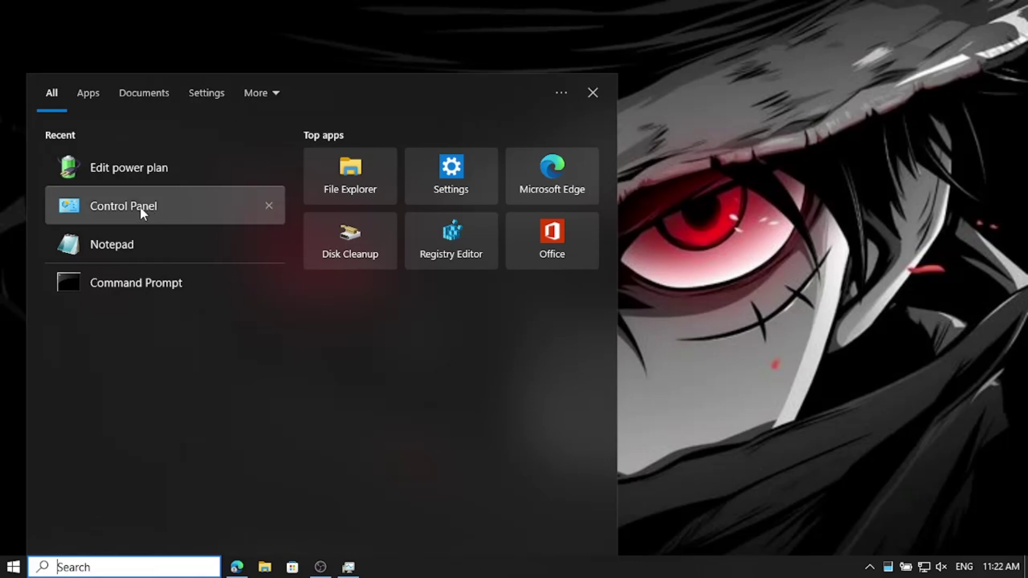
pyautogui.write('con')
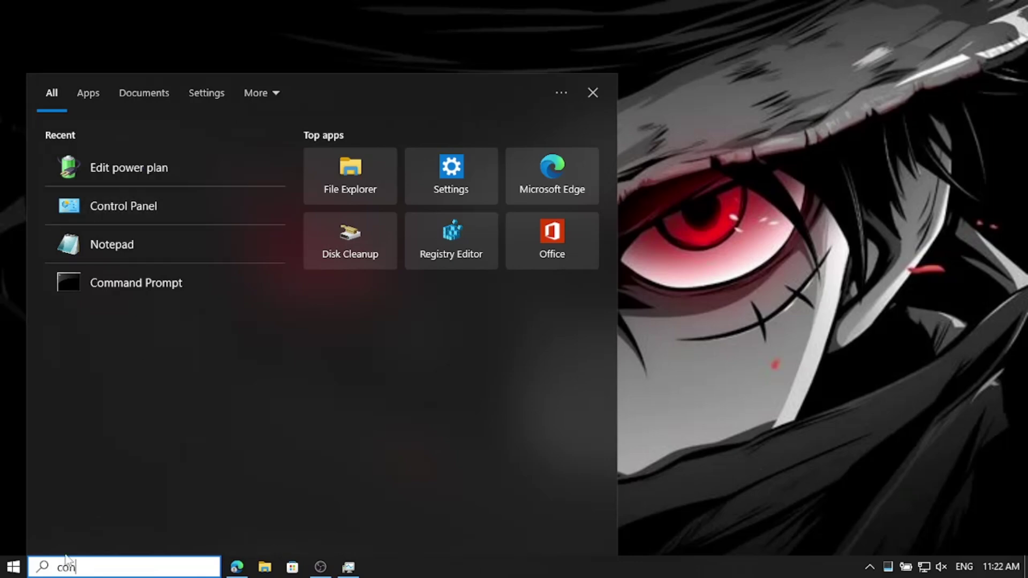
pyautogui.write('trol panel')
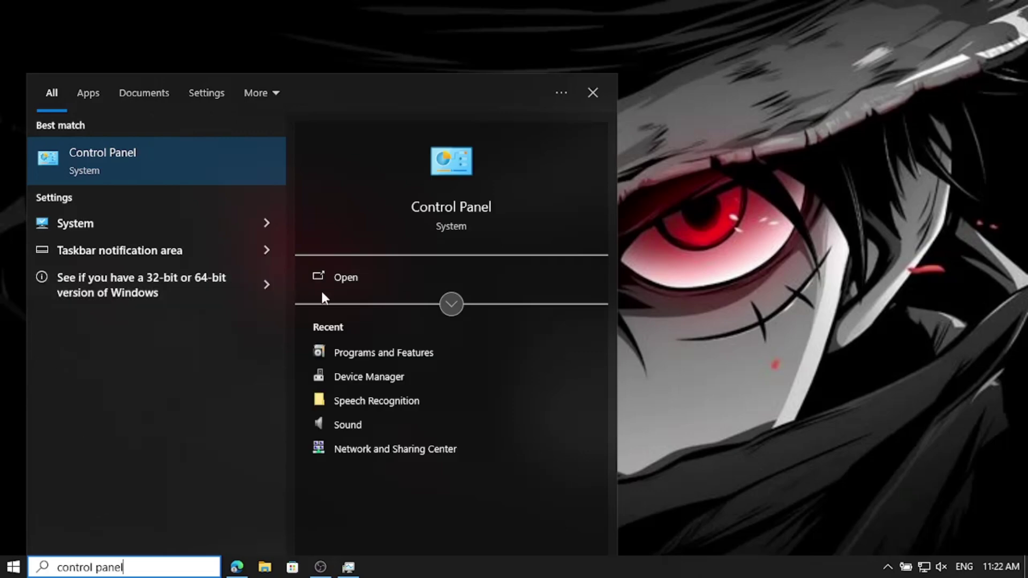
pyautogui.click(332, 279)
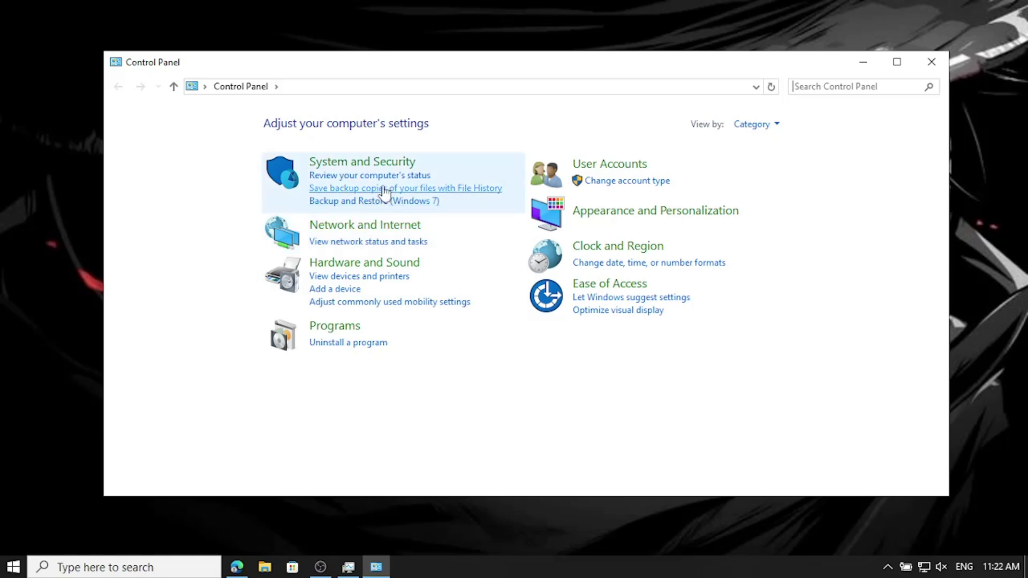
# Open the advanced power settings of the Balanced plan through the Hardware and Sound power options
pyautogui.click(369, 264)
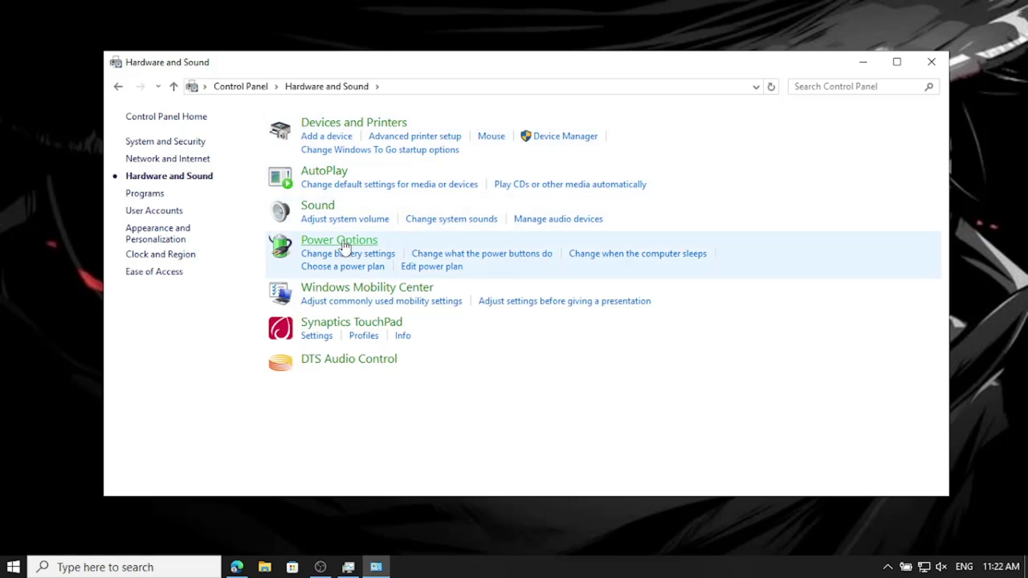
pyautogui.click(339, 241)
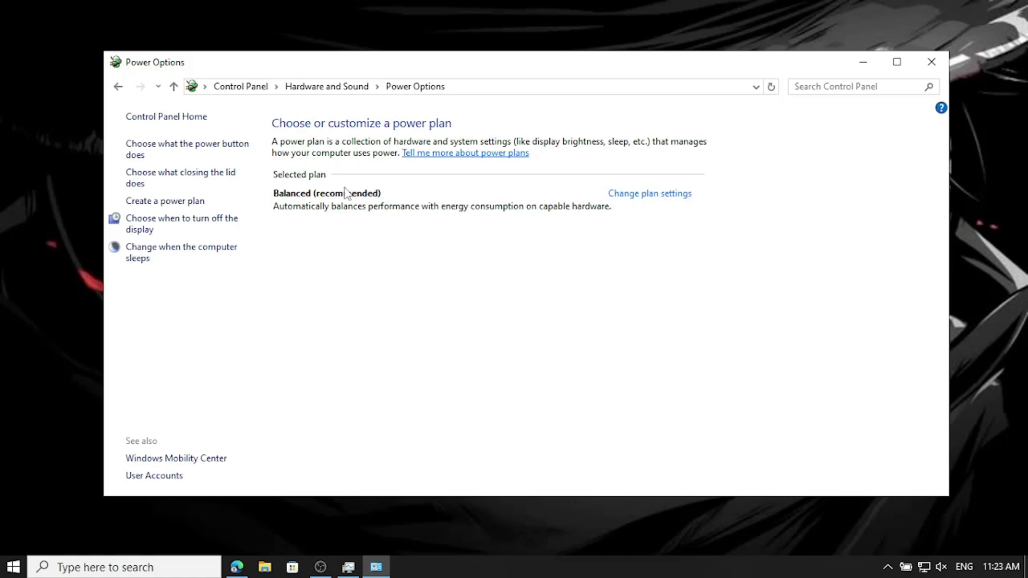
pyautogui.click(640, 196)
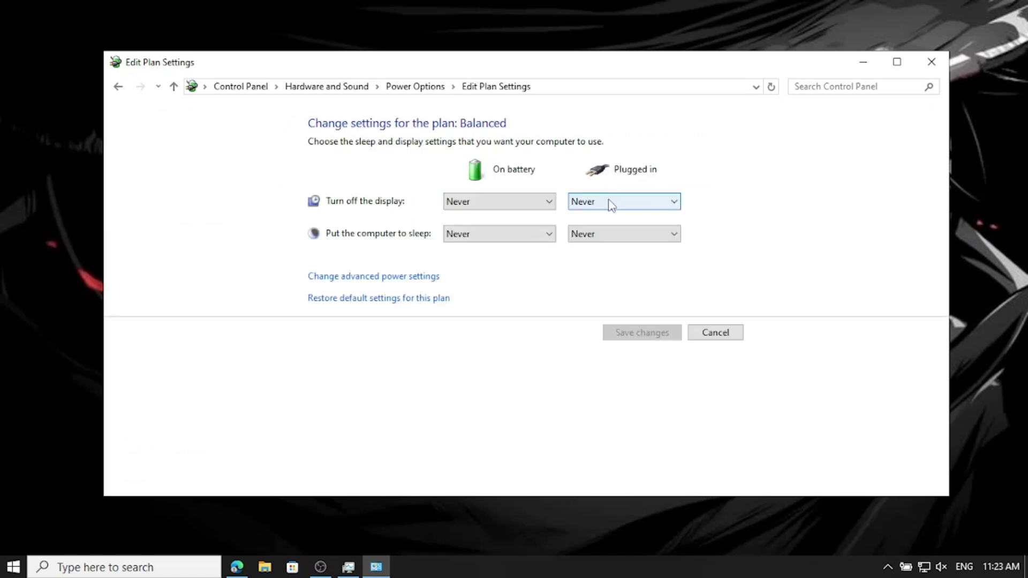
pyautogui.click(385, 278)
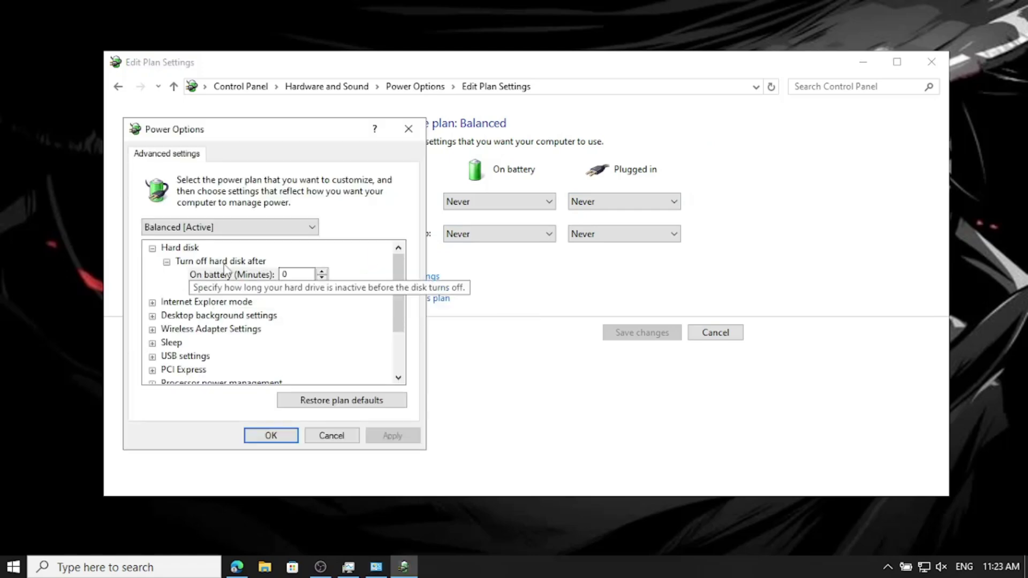
# Check the on-battery and plugged-in times for turning off the hard disk
pyautogui.click(152, 248)
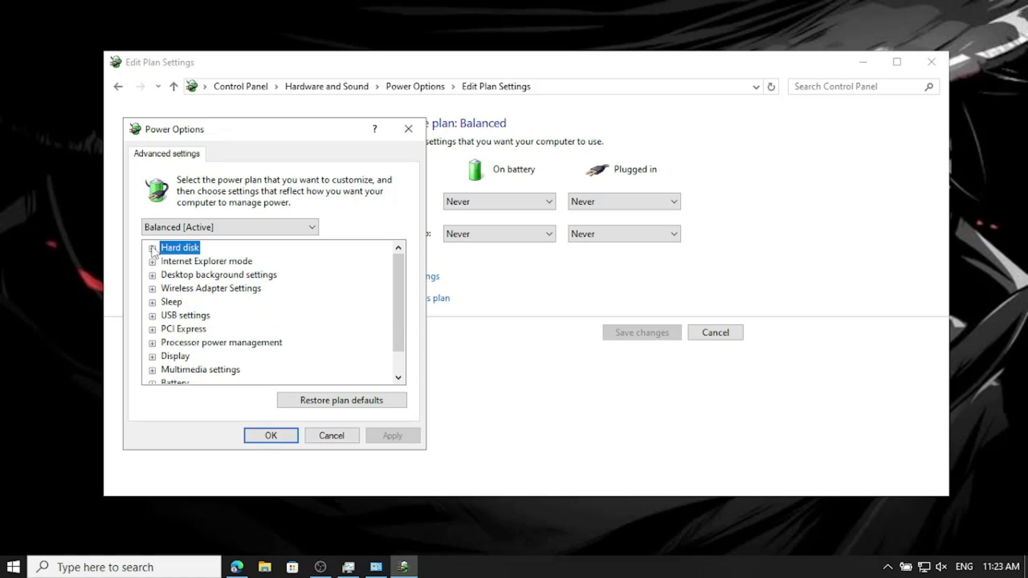
pyautogui.click(152, 249)
pyautogui.click(236, 275)
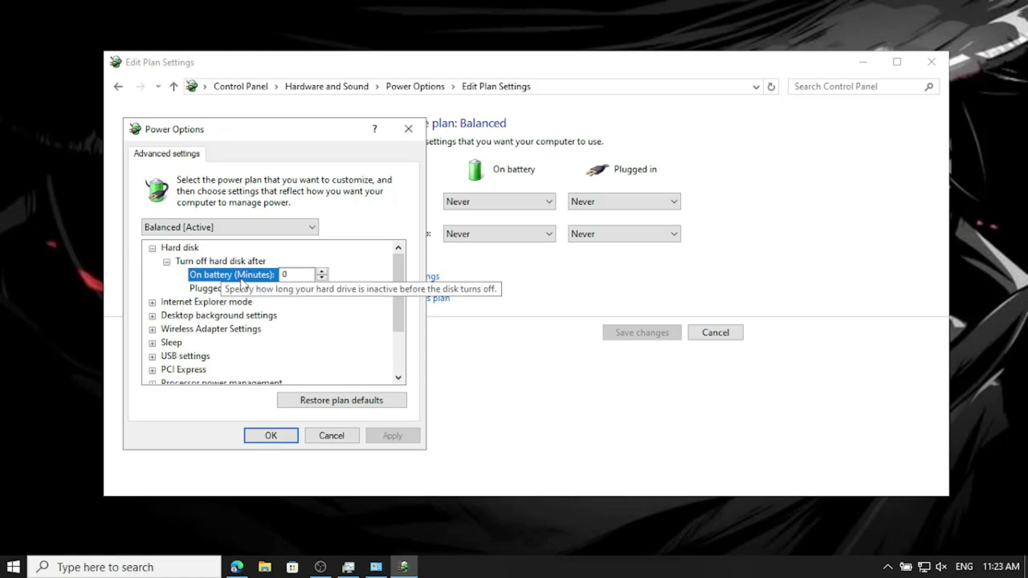
pyautogui.click(198, 290)
# Set the on-battery AMD Powerplay option to Maximize Performance in the AMD Graphics Power Settings
pyautogui.scroll(-2, 198, 296)
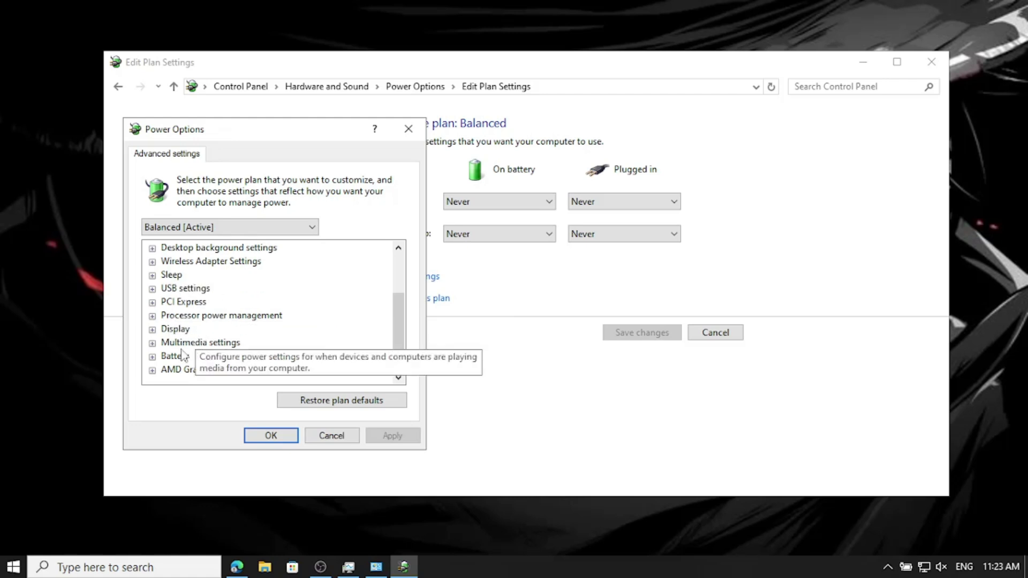
pyautogui.click(152, 370)
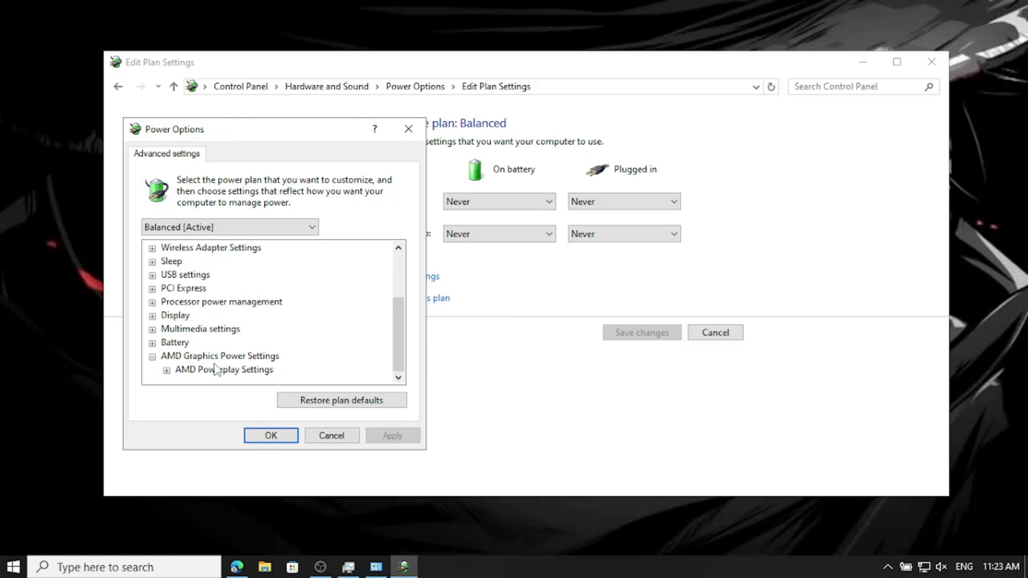
pyautogui.click(166, 371)
pyautogui.click(267, 357)
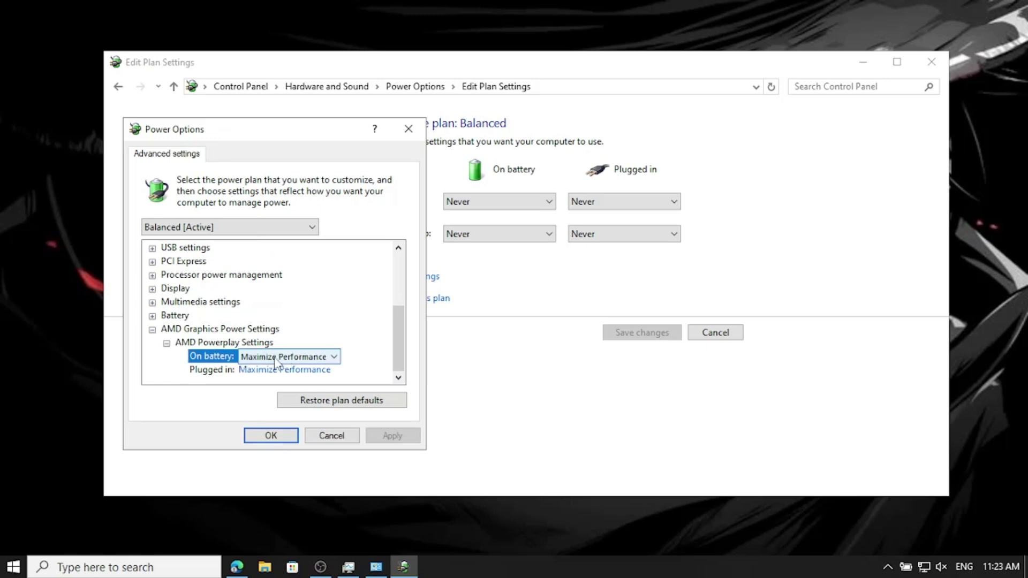
pyautogui.click(271, 357)
pyautogui.click(274, 370)
pyautogui.click(278, 357)
pyautogui.click(274, 380)
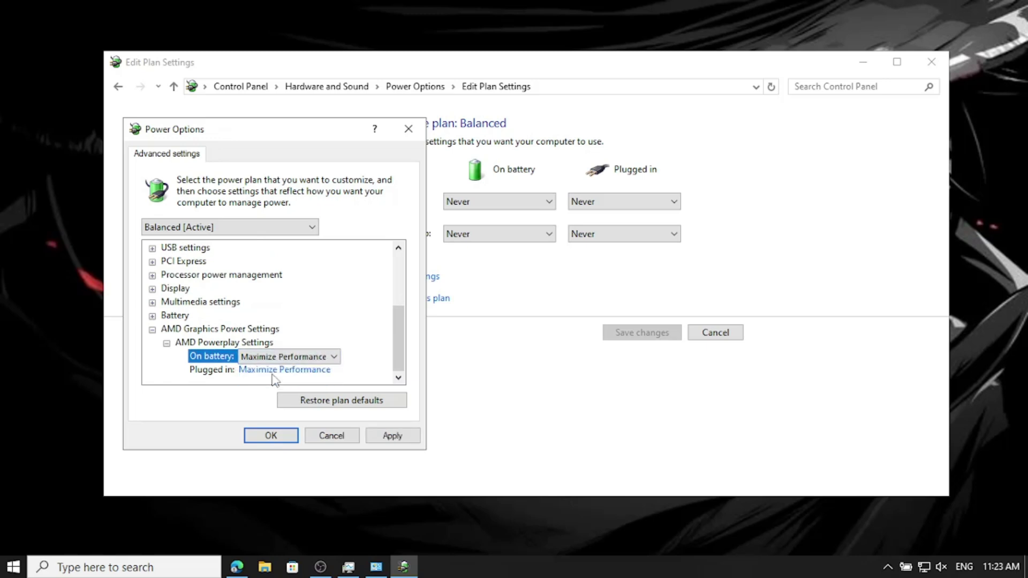
# Set the plugged-in AMD Powerplay option to Maximize Performance and collapse the AMD graphics settings
pyautogui.click(275, 370)
pyautogui.click(275, 370)
pyautogui.click(274, 384)
pyautogui.click(275, 370)
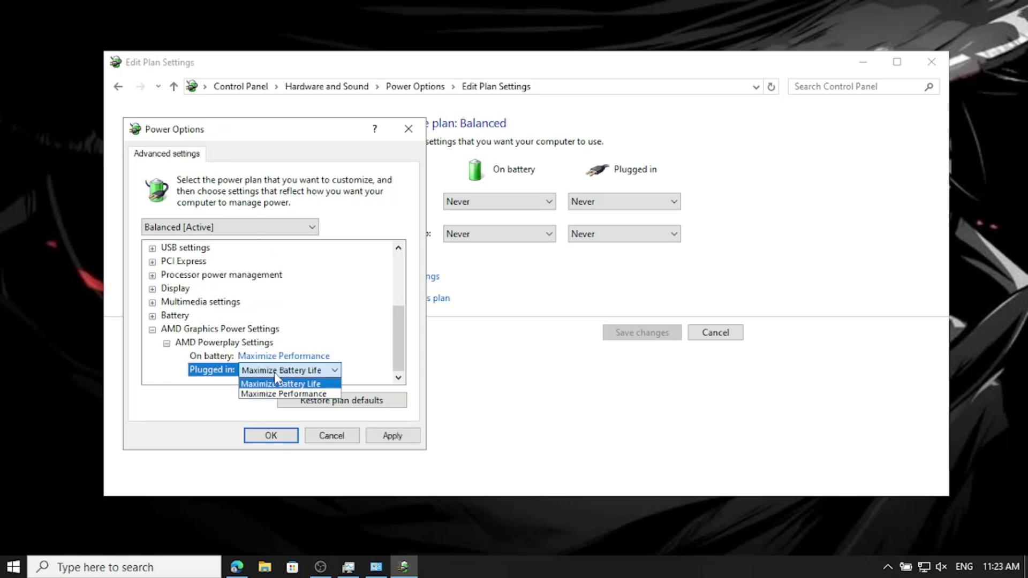
pyautogui.click(274, 395)
pyautogui.click(167, 343)
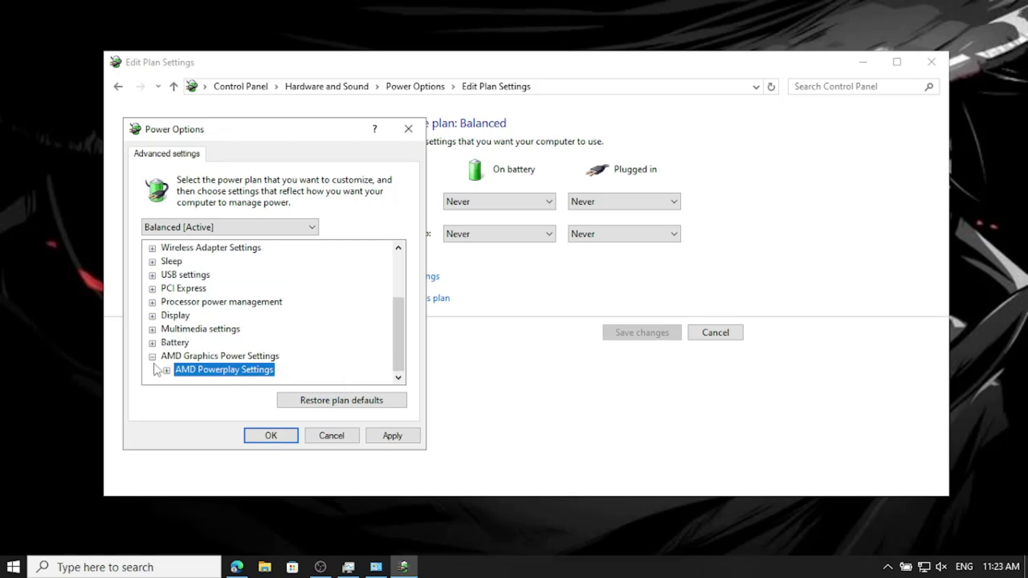
pyautogui.click(152, 357)
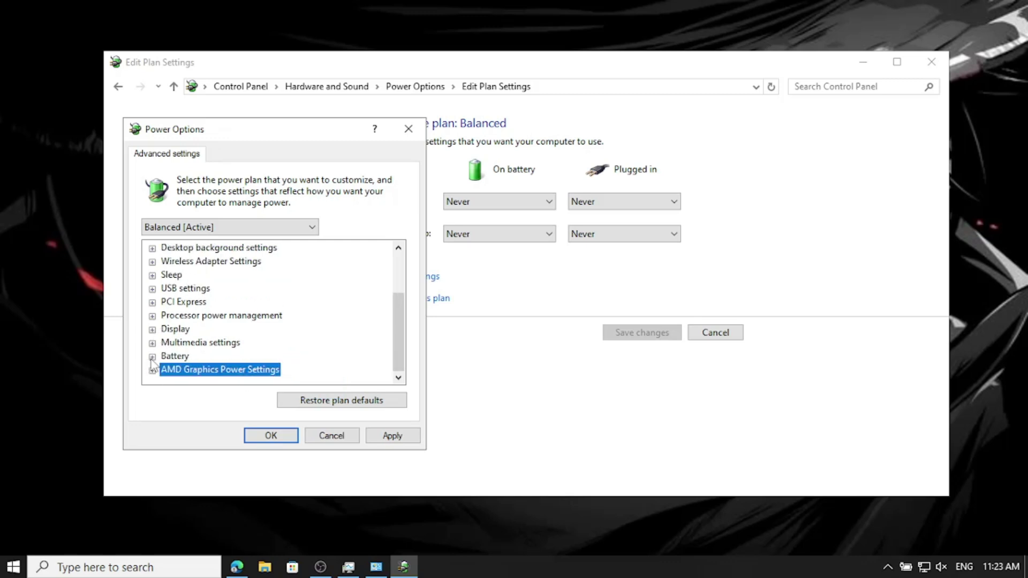
# Set the minimum processor state under Processor power management to 100% on battery and plugged in
pyautogui.click(153, 316)
pyautogui.click(169, 330)
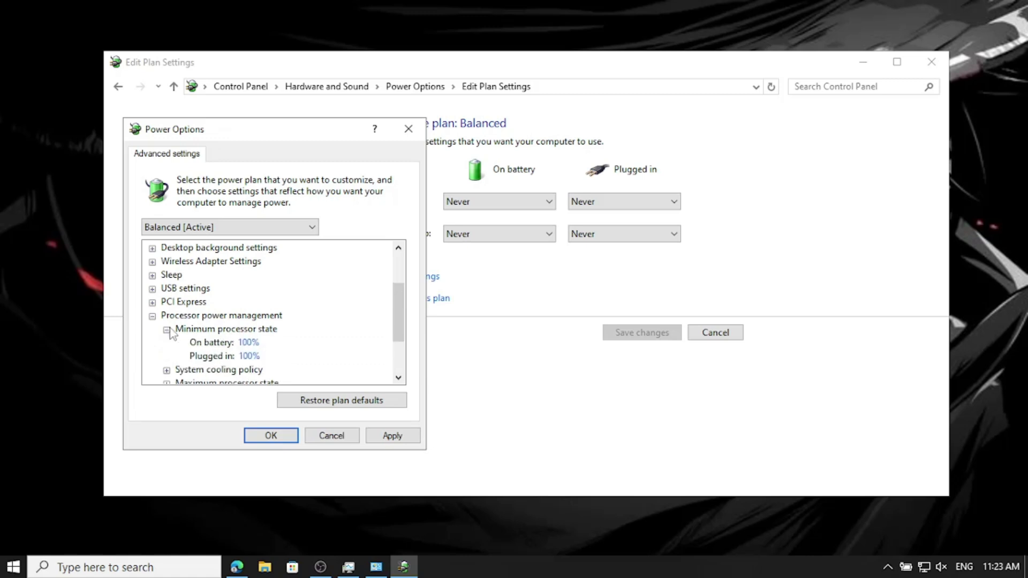
pyautogui.click(247, 342)
pyautogui.click(297, 345)
pyautogui.click(297, 339)
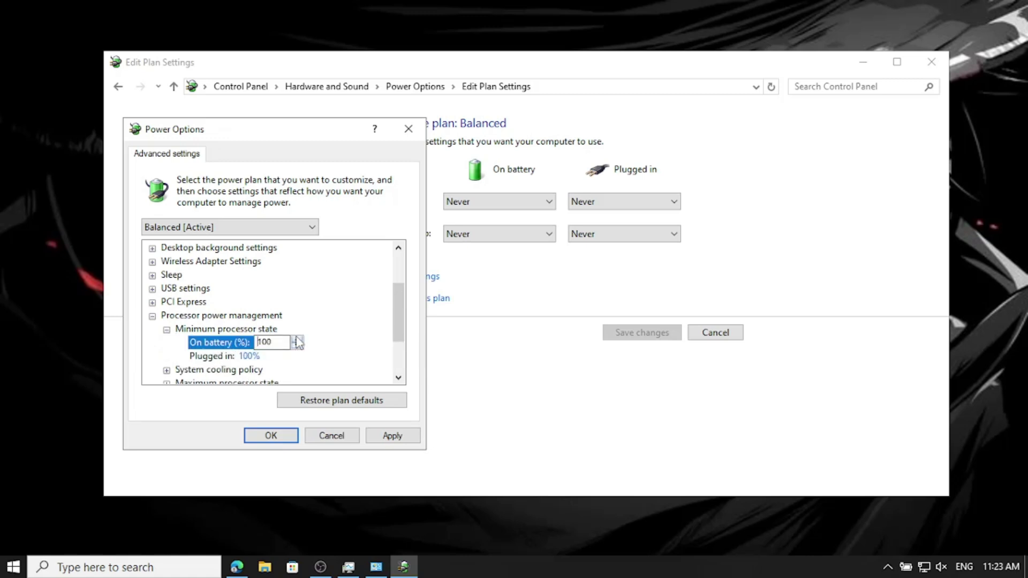
pyautogui.click(232, 356)
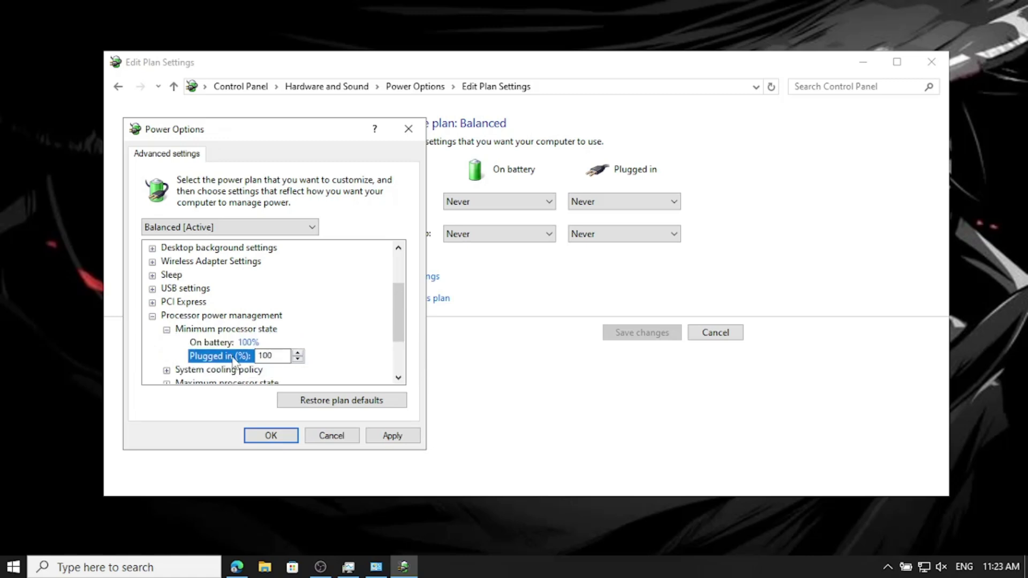
pyautogui.scroll(-1, 263, 358)
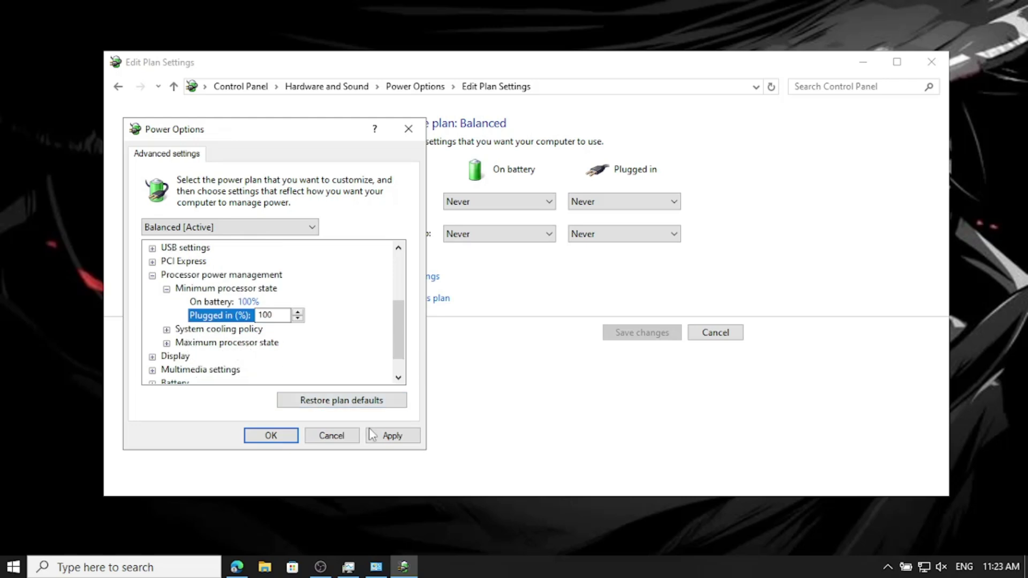
pyautogui.scroll(3, 266, 322)
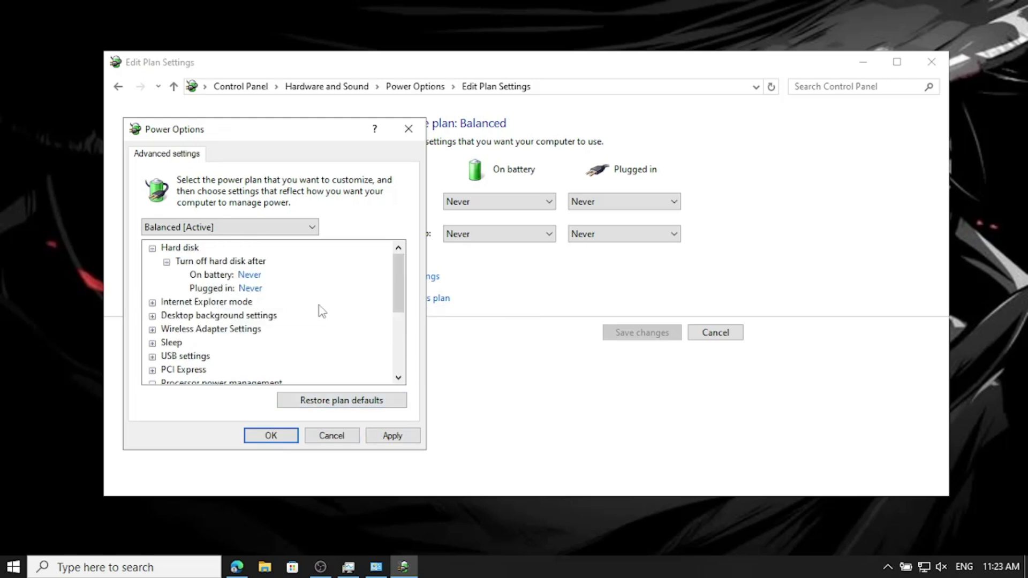
# Apply the advanced power settings of the Balanced plan and close the plan settings window
pyautogui.click(392, 436)
pyautogui.click(271, 436)
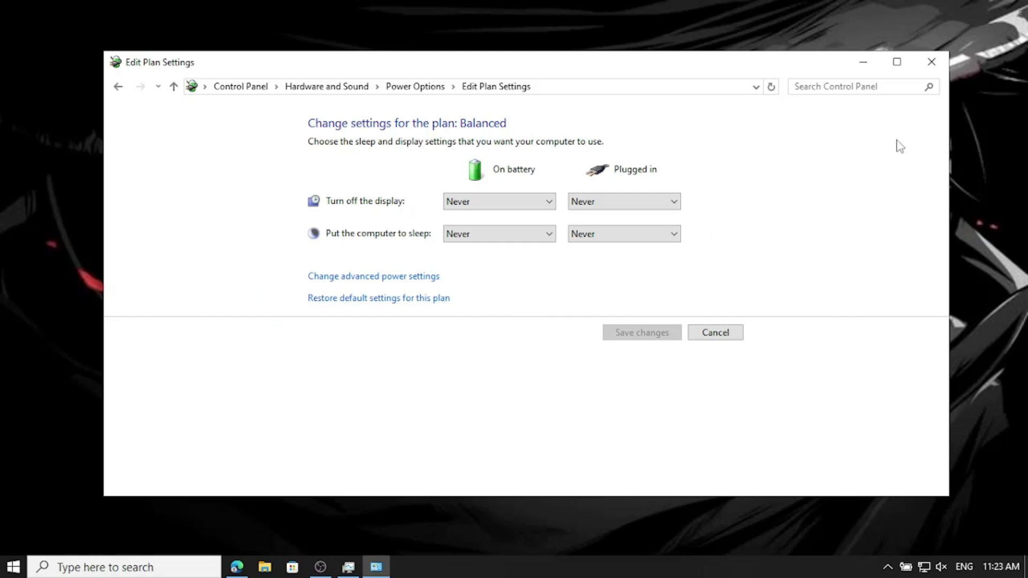
pyautogui.click(931, 61)
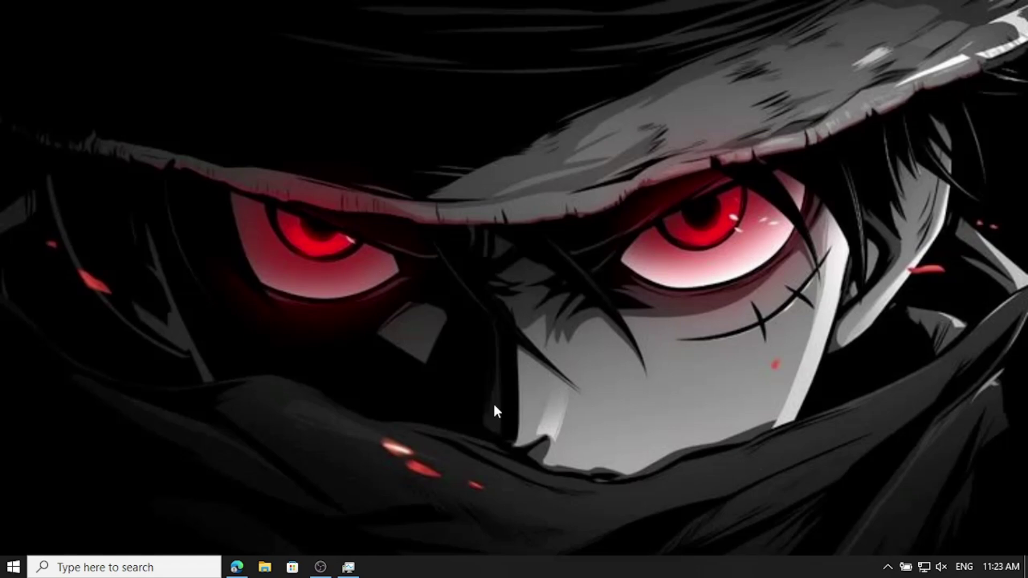
# Search Windows for "adjust the app" and open "Adjust the appearance and performance of Windows"
pyautogui.click(160, 566)
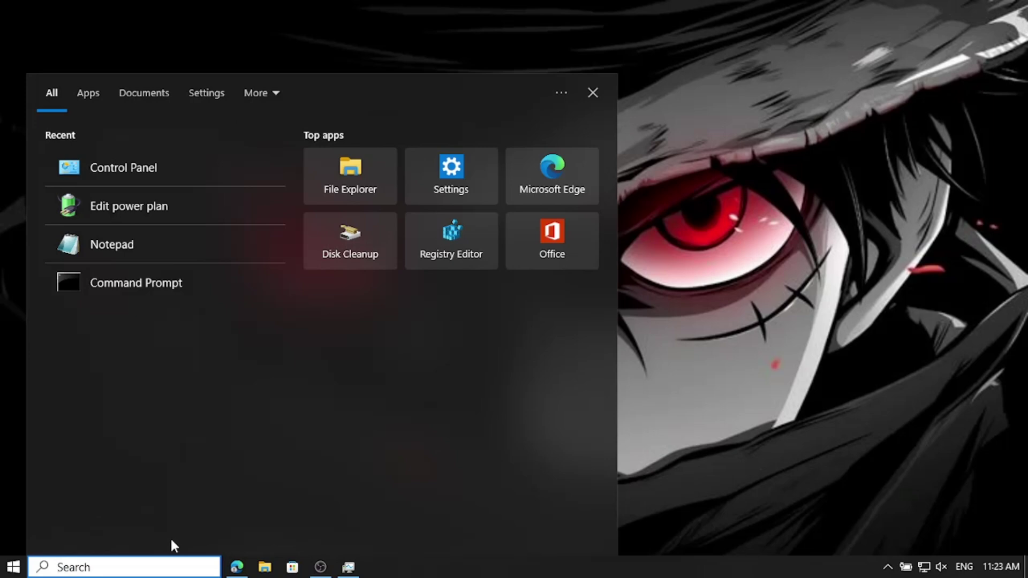
pyautogui.write('adjust')
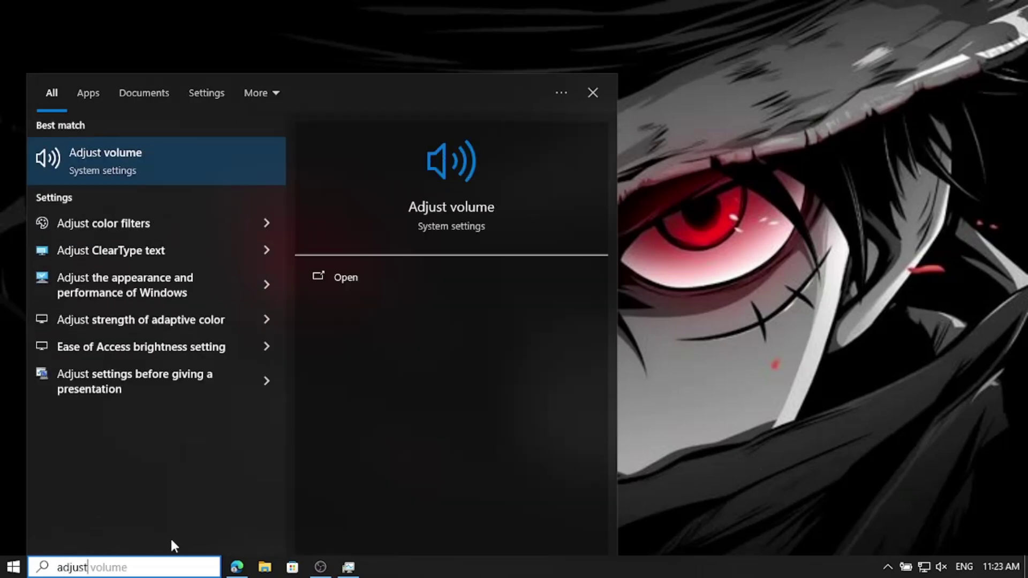
pyautogui.write(' the app')
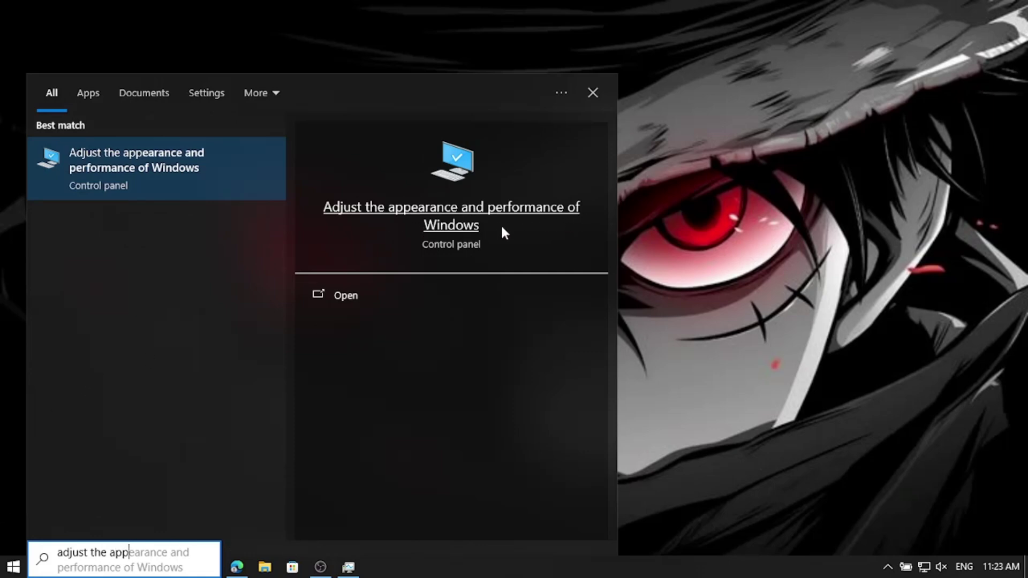
pyautogui.click(356, 296)
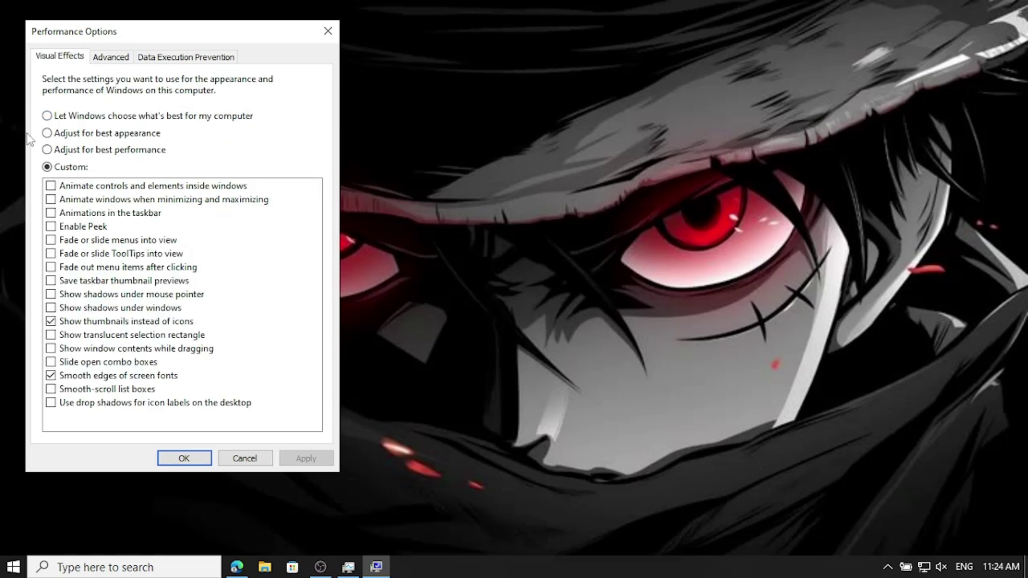
# Set the visual effects to "Adjust for best performance", apply the change and close Performance Options
pyautogui.click(47, 116)
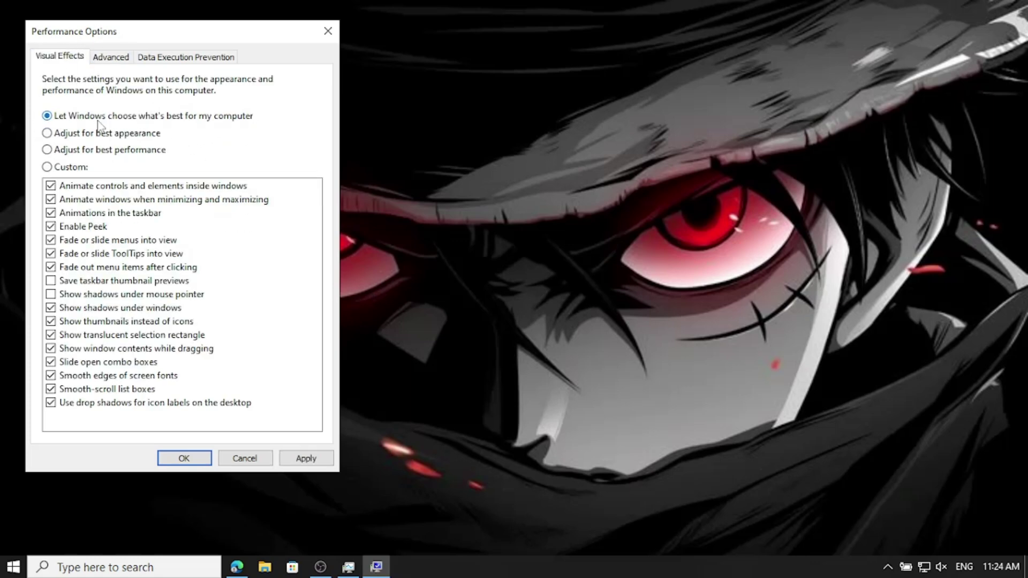
pyautogui.click(48, 150)
pyautogui.click(304, 464)
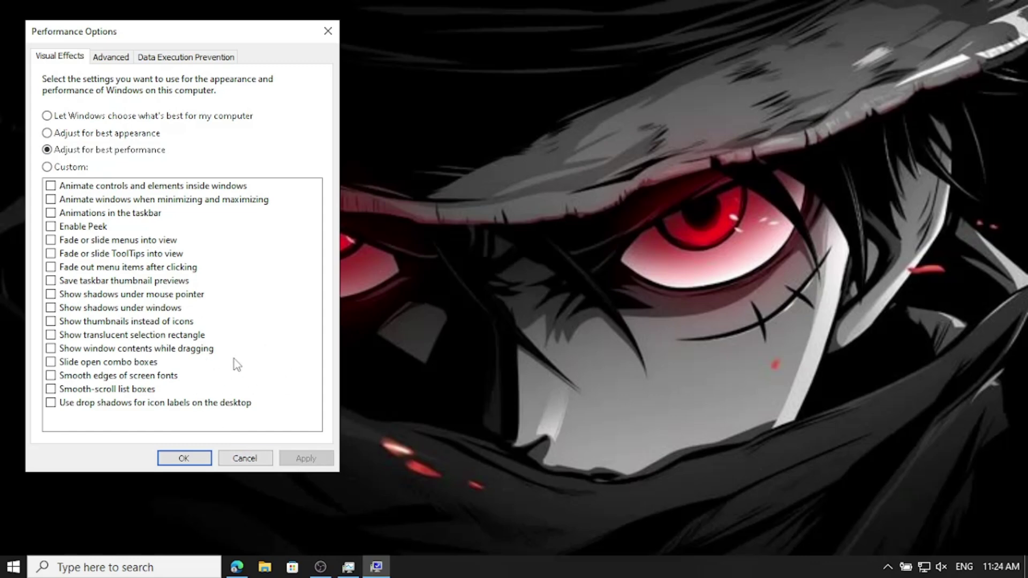
pyautogui.click(206, 459)
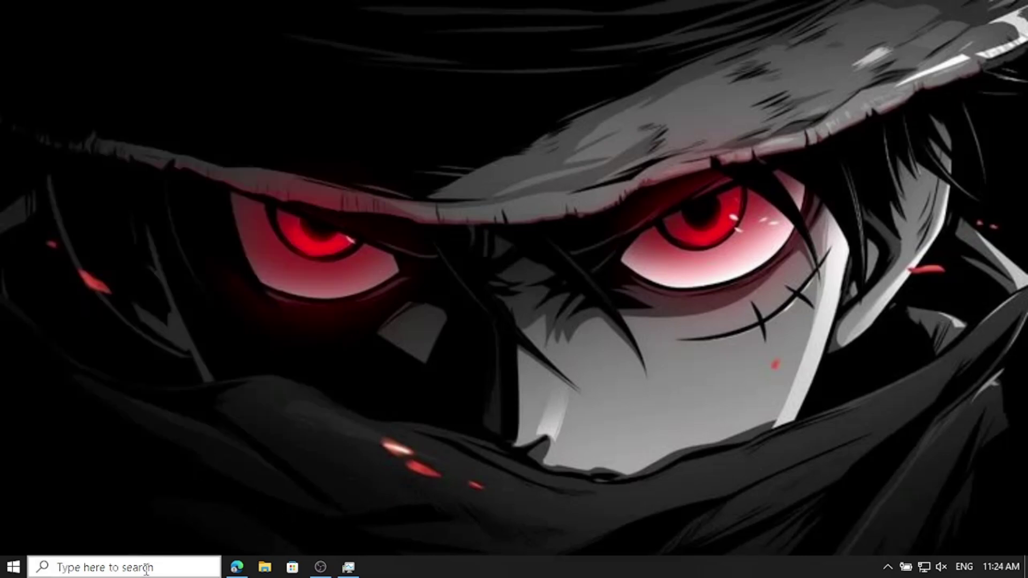
# Open the Background apps page in the Privacy section of Windows Settings
pyautogui.rightClick(13, 566)
pyautogui.moveTo(79, 535)
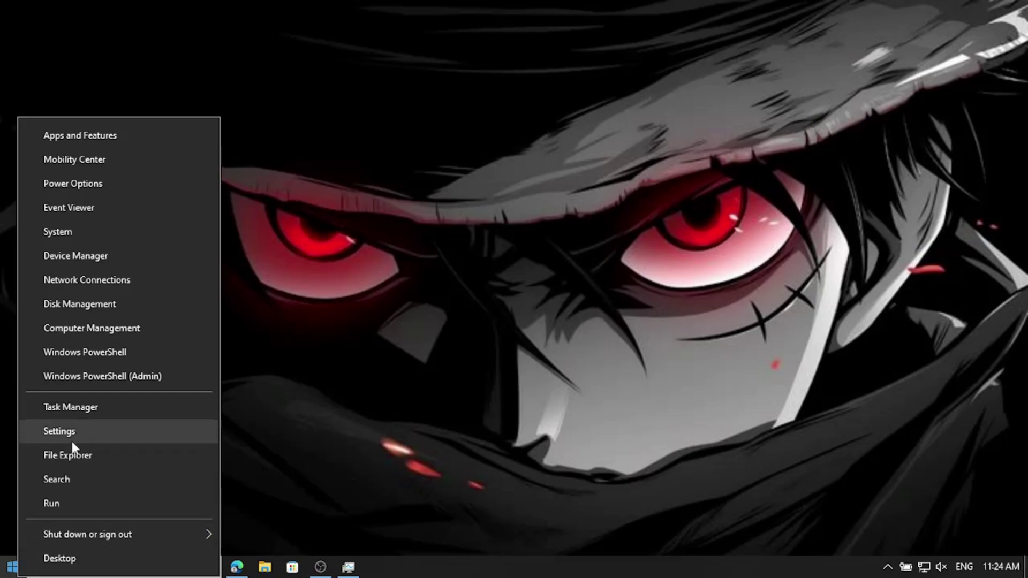
pyautogui.click(84, 432)
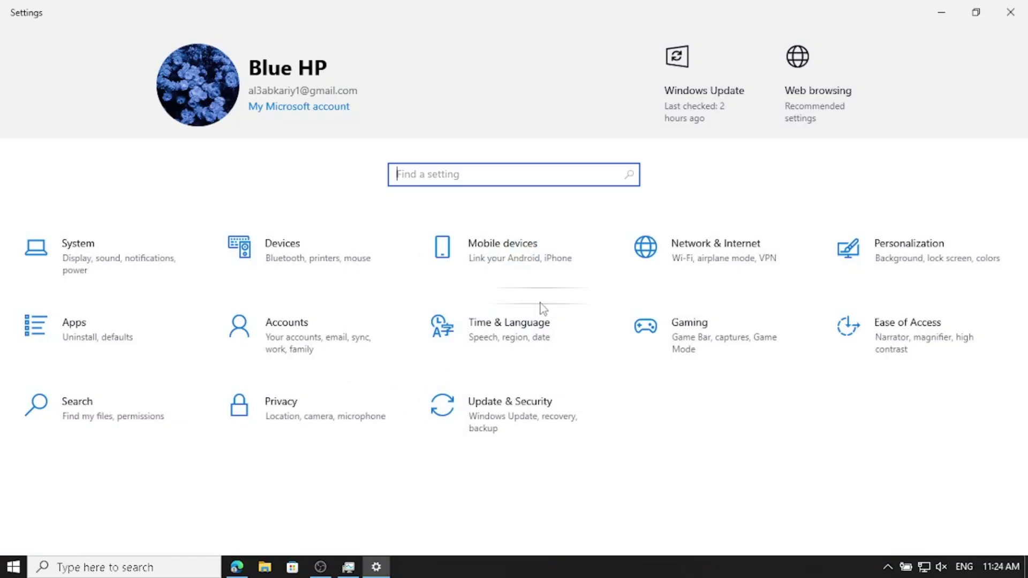
pyautogui.click(302, 429)
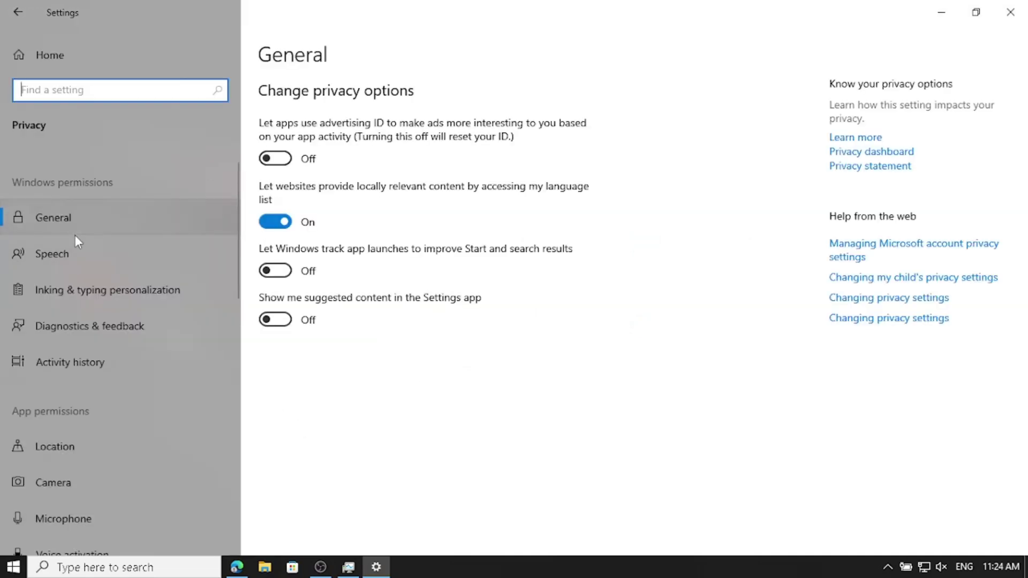
pyautogui.scroll(-5, 75, 311)
pyautogui.scroll(-5, 126, 440)
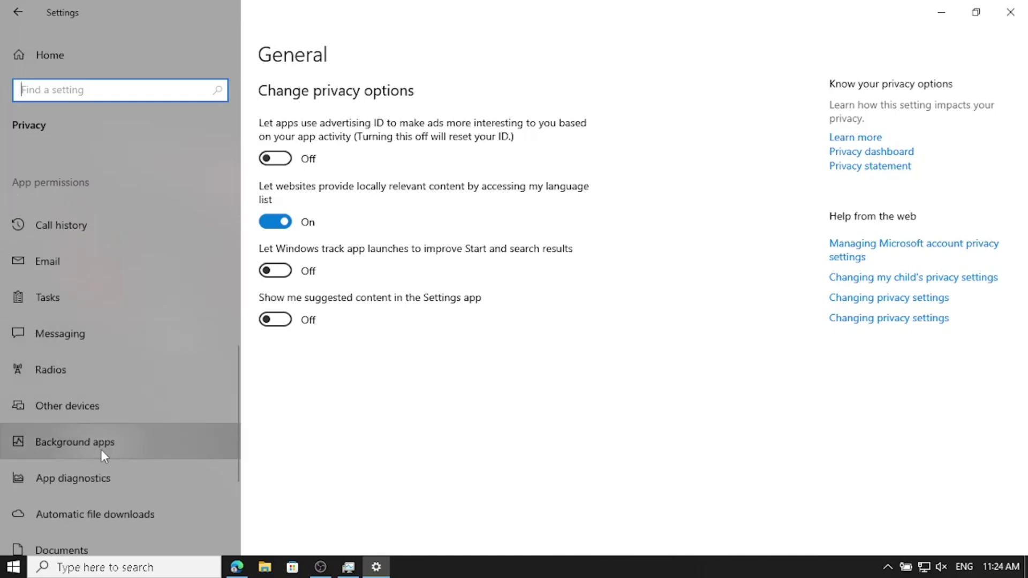
pyautogui.click(101, 450)
# Turn off "Let apps run in the background" and close Settings
pyautogui.click(286, 148)
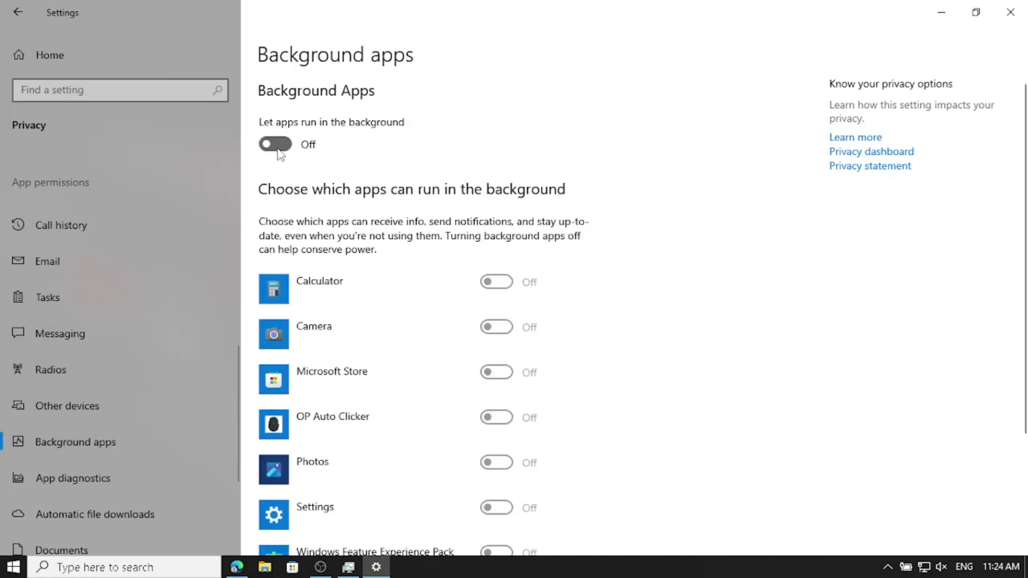
pyautogui.click(300, 147)
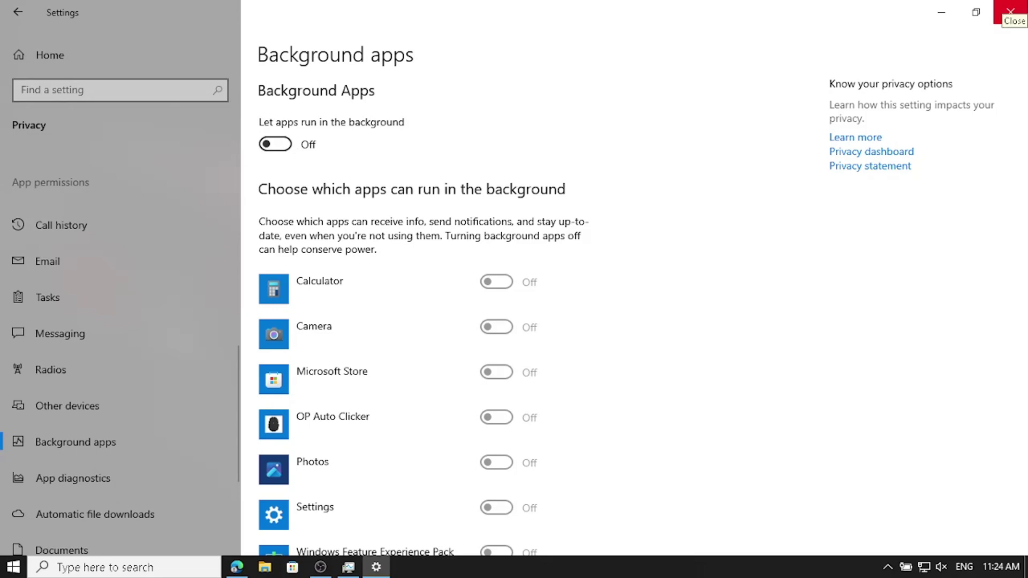
pyautogui.click(1011, 12)
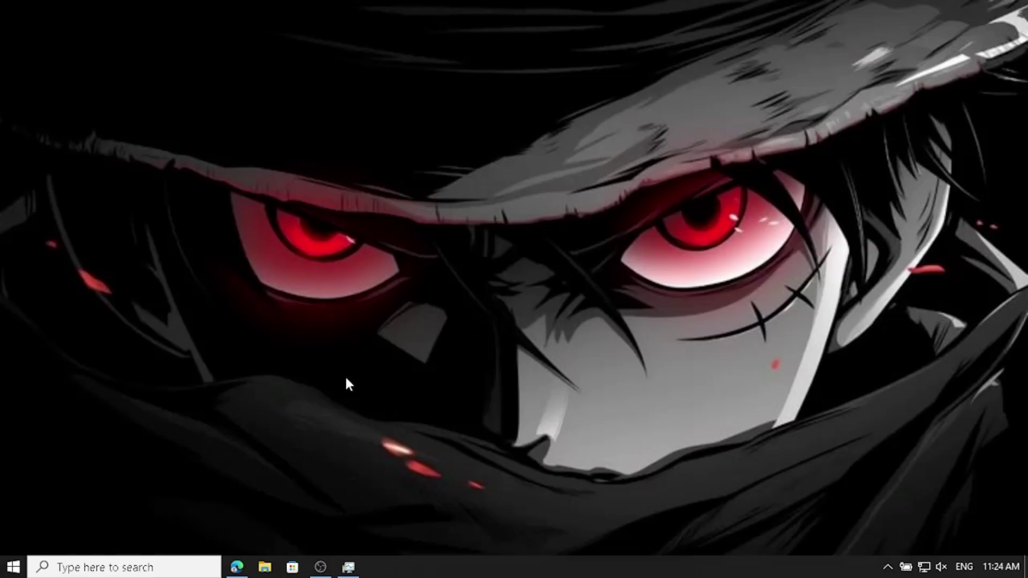
# Open the Services console by running services.msc
pyautogui.press('super+r')
pyautogui.write('r')
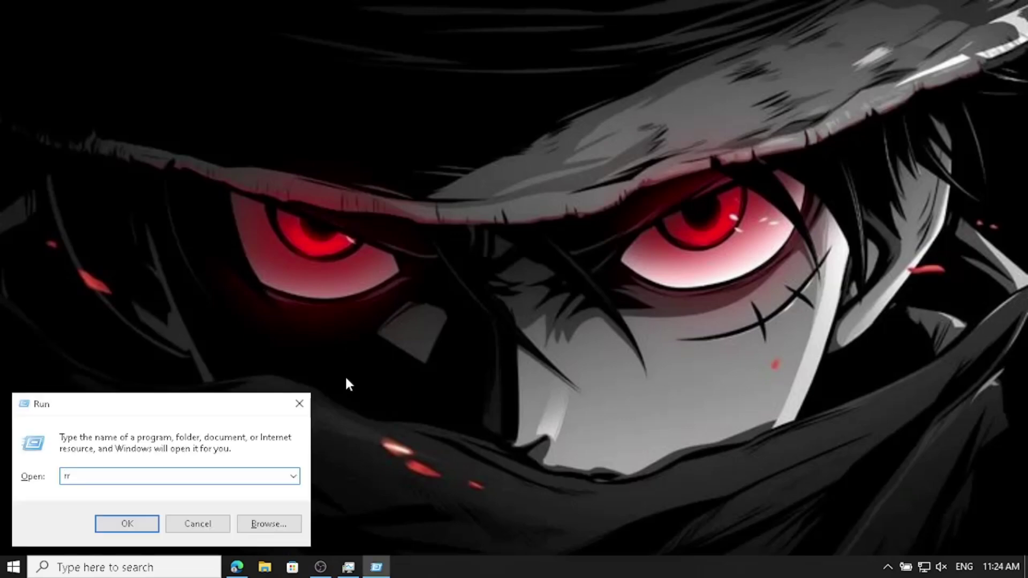
pyautogui.press('BackSpace')
pyautogui.press('BackSpace')
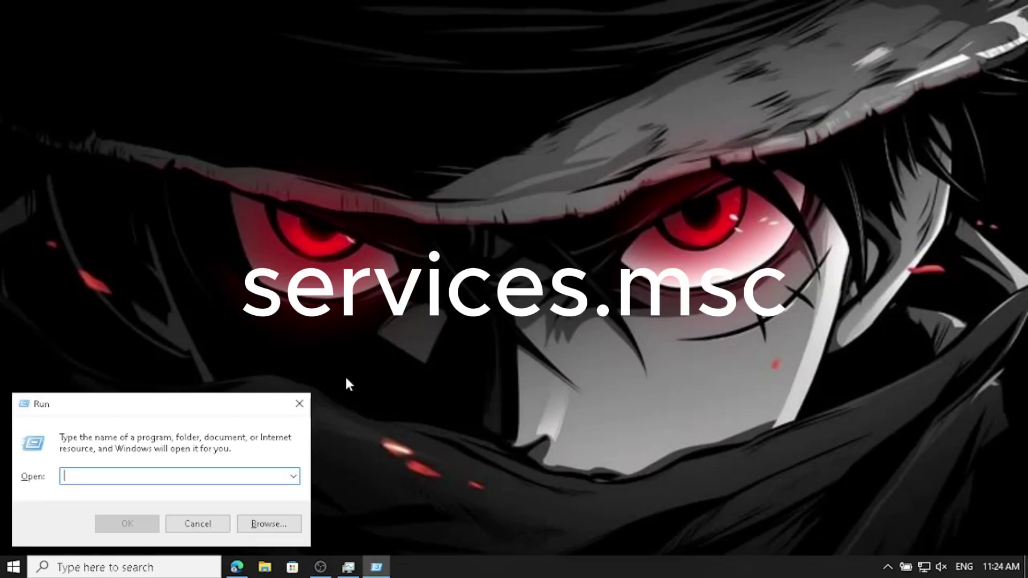
pyautogui.write('services.msc')
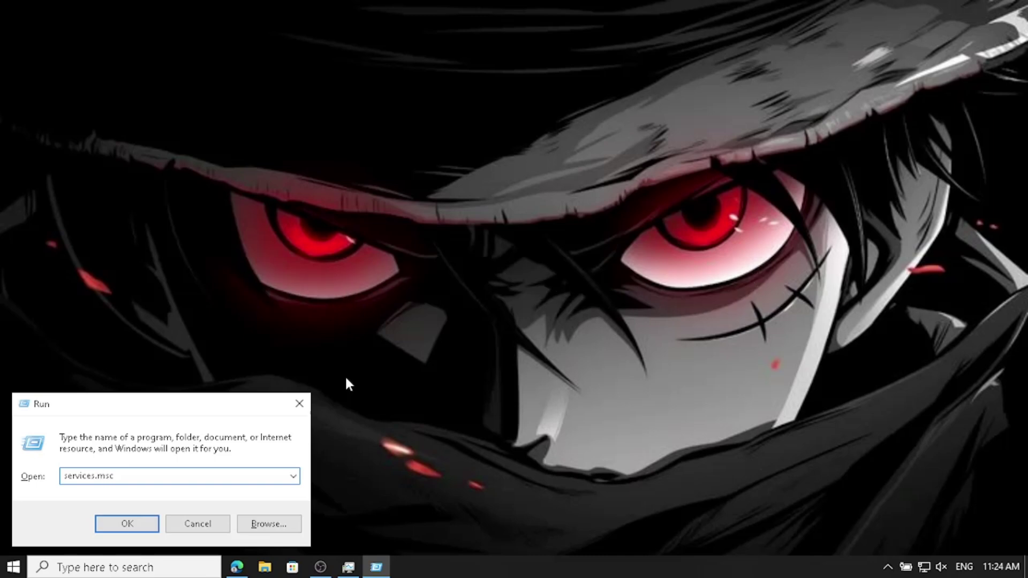
pyautogui.press('Return')
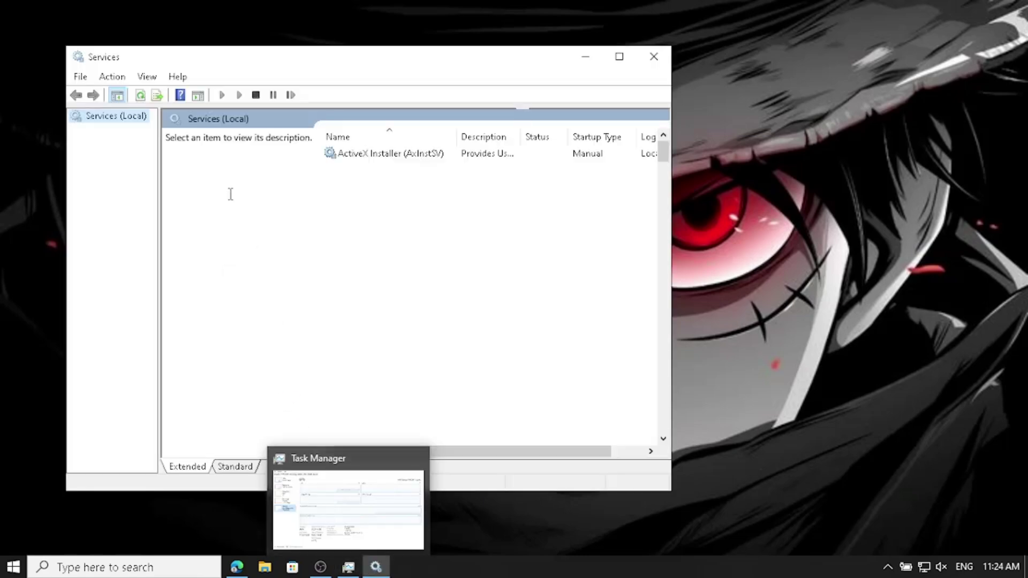
# Locate the SysMain service, maximize the Services window and open the service's properties
pyautogui.click(384, 185)
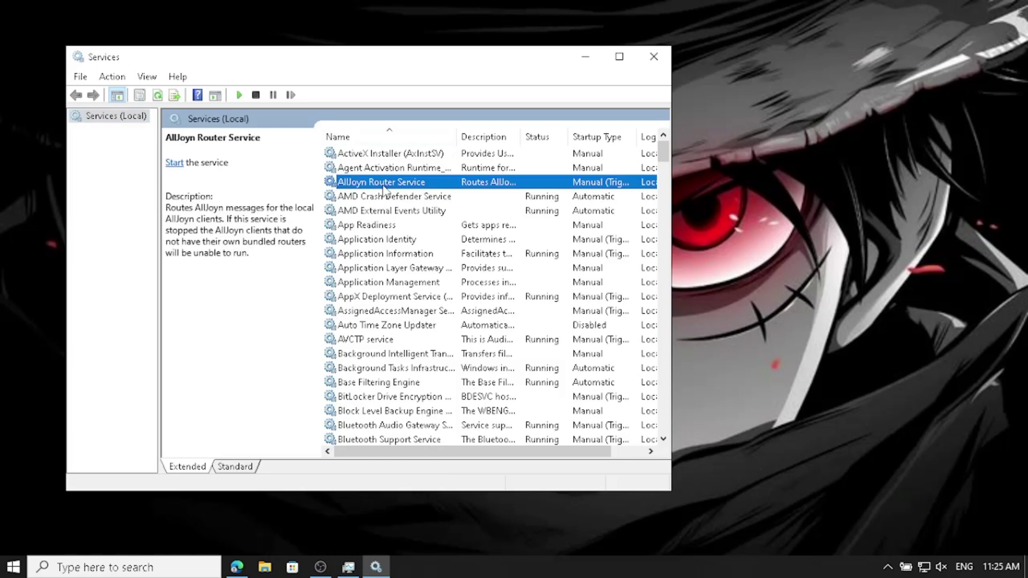
pyautogui.press('s')
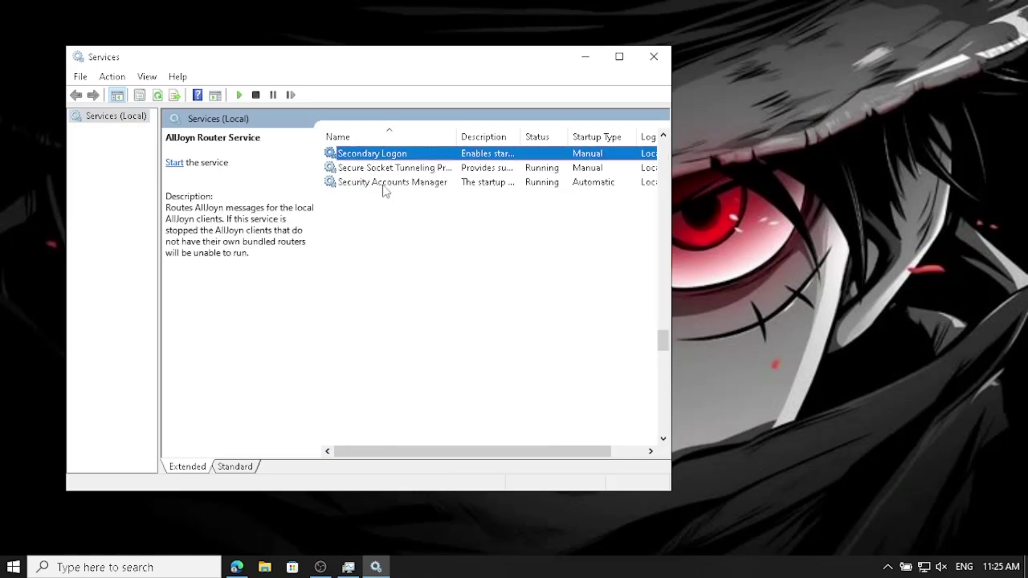
pyautogui.scroll(-3, 377, 289)
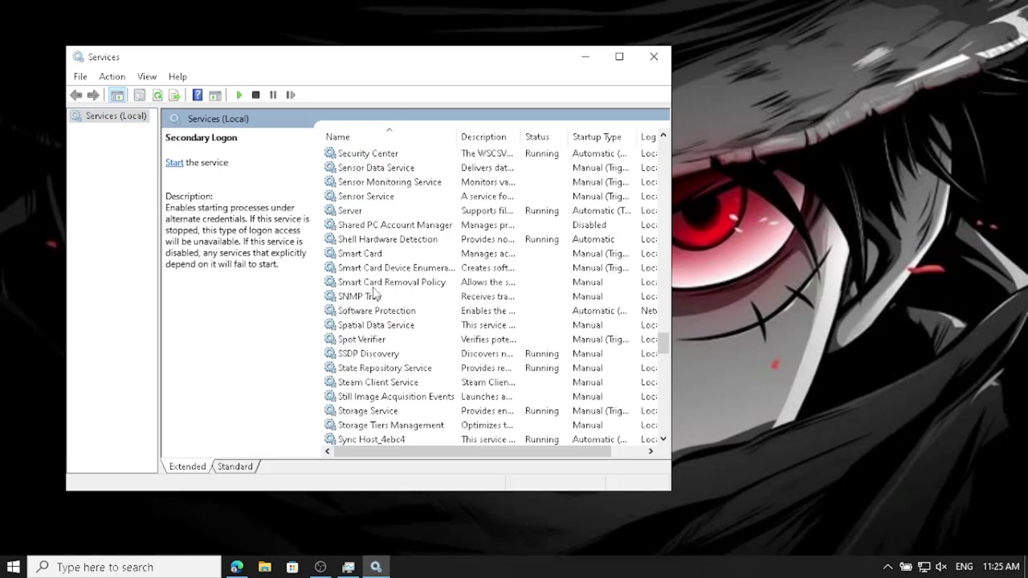
pyautogui.click(377, 382)
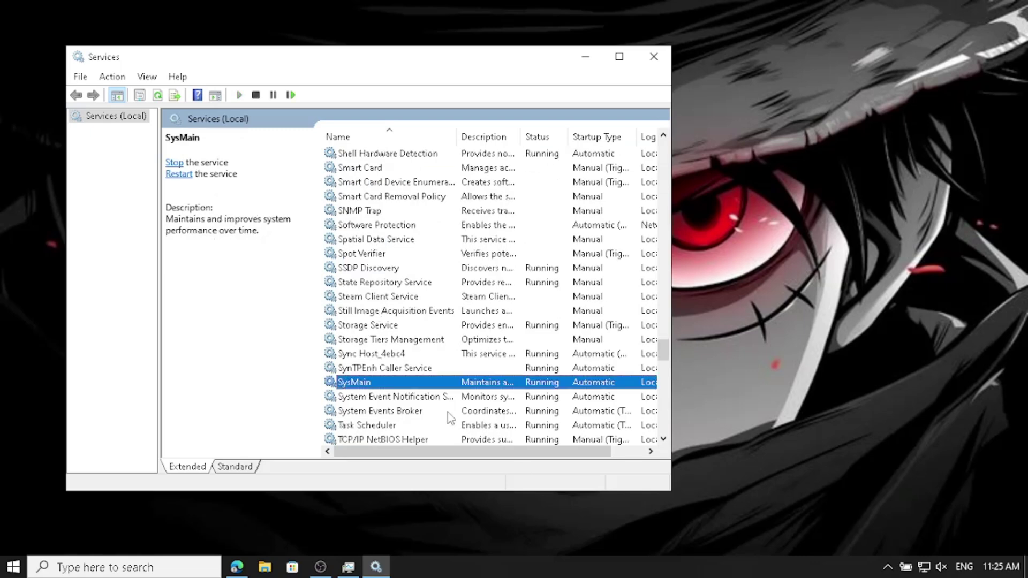
pyautogui.click(620, 56)
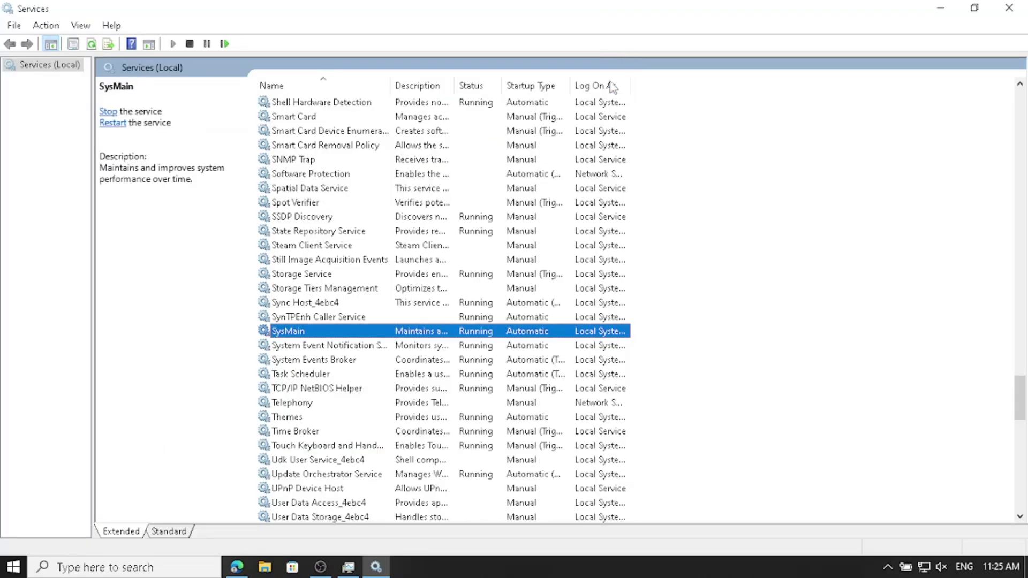
pyautogui.rightClick(392, 335)
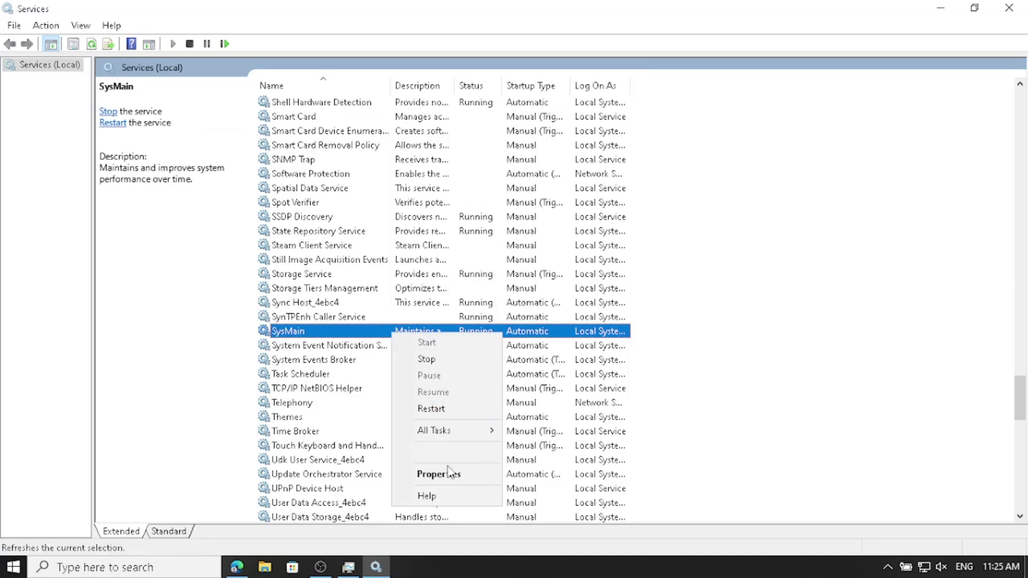
pyautogui.click(448, 473)
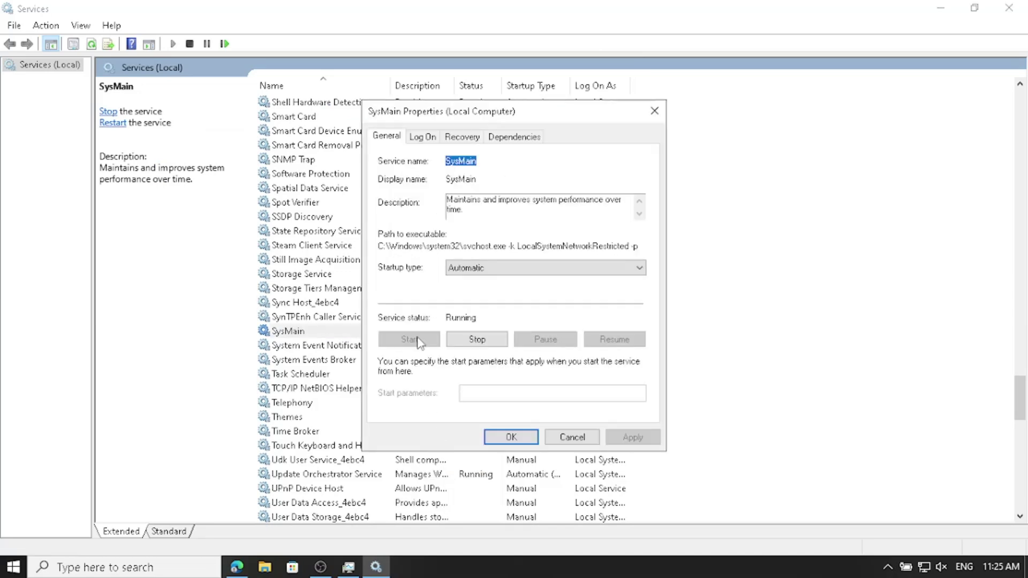
# Stop the SysMain service, set its startup type to Disabled, apply the change and close Services
pyautogui.click(478, 340)
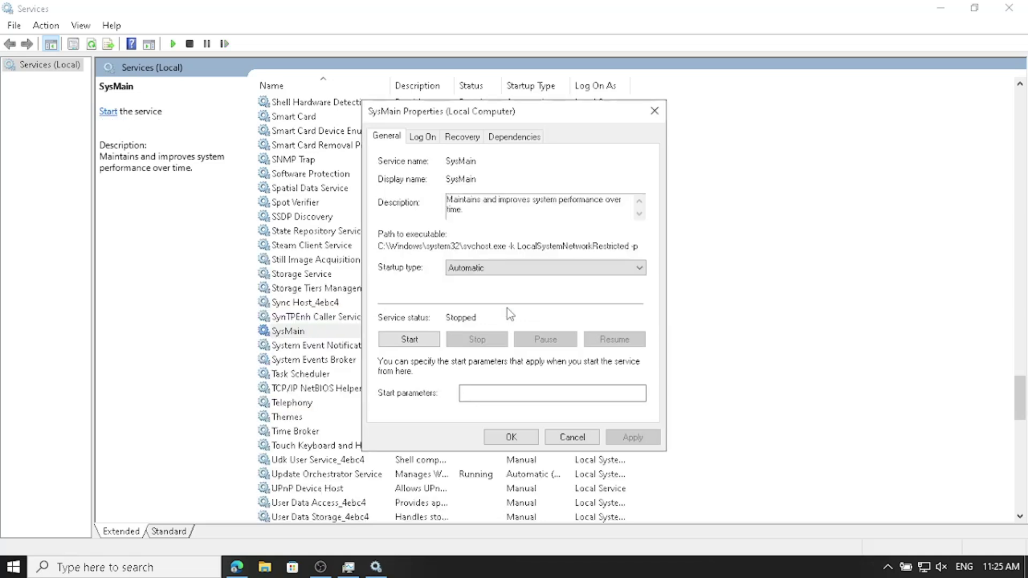
pyautogui.click(478, 268)
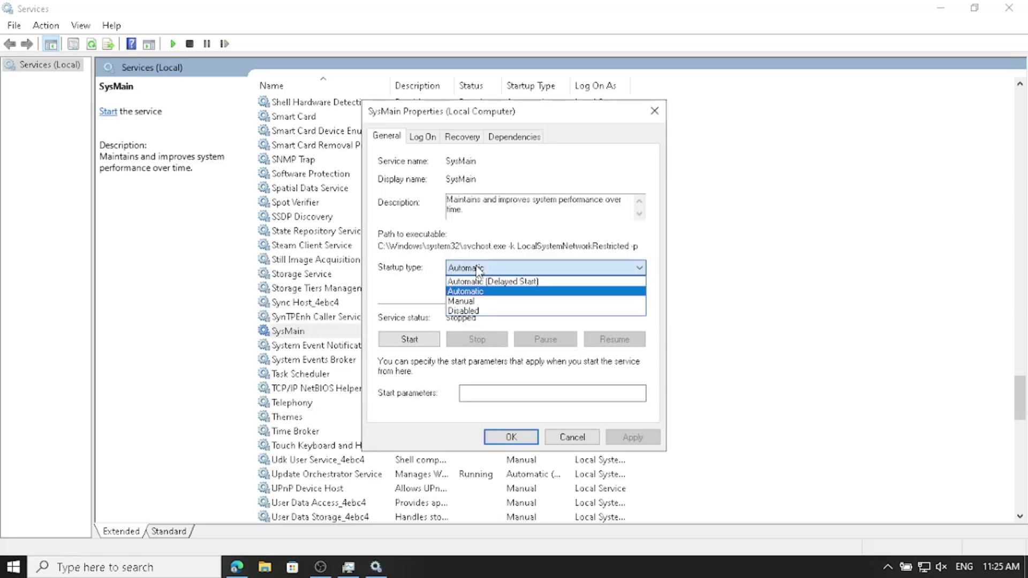
pyautogui.click(464, 311)
pyautogui.click(632, 437)
pyautogui.click(509, 438)
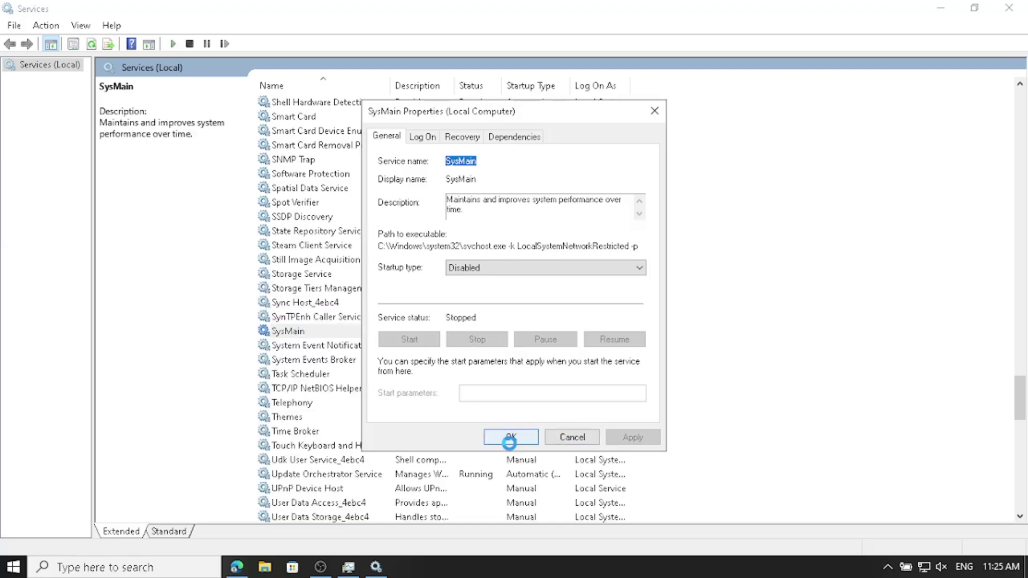
pyautogui.click(1012, 8)
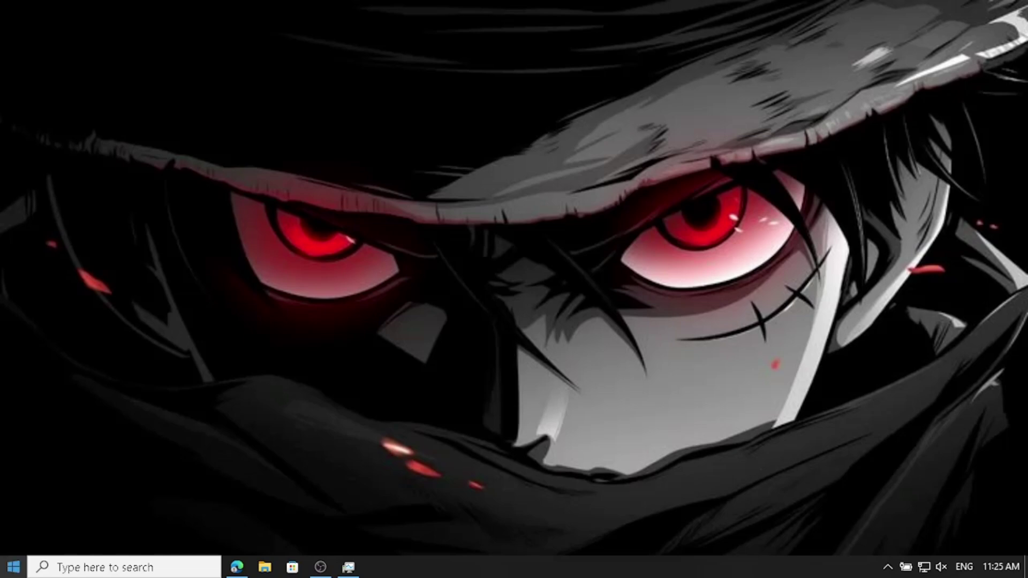
# Switch to Task Manager, show the list of startup apps and maximize the window
pyautogui.rightClick(13, 567)
pyautogui.click(63, 410)
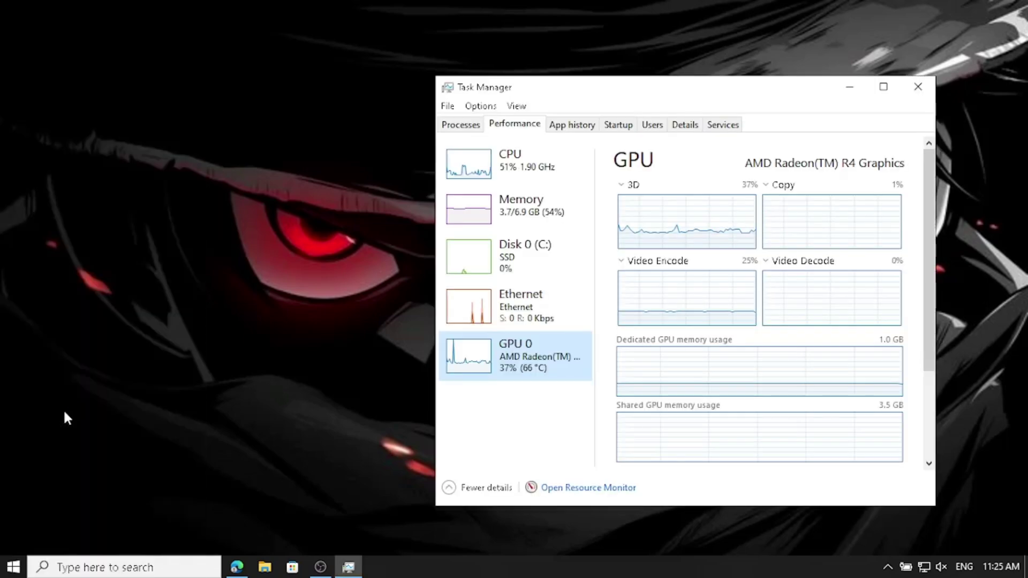
pyautogui.click(619, 127)
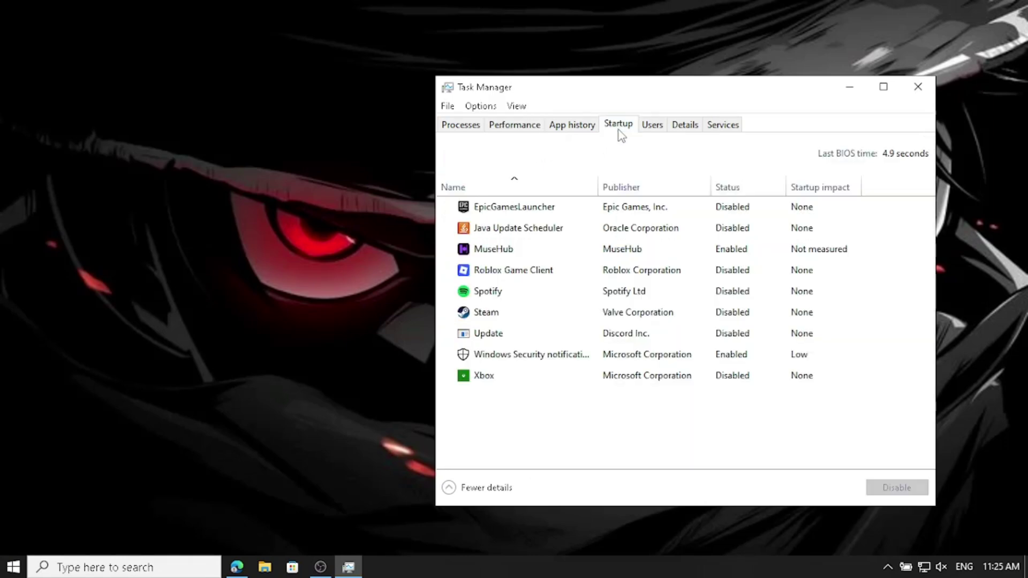
pyautogui.click(885, 88)
# Enable the Java Update Scheduler startup entry and disable it again
pyautogui.rightClick(274, 140)
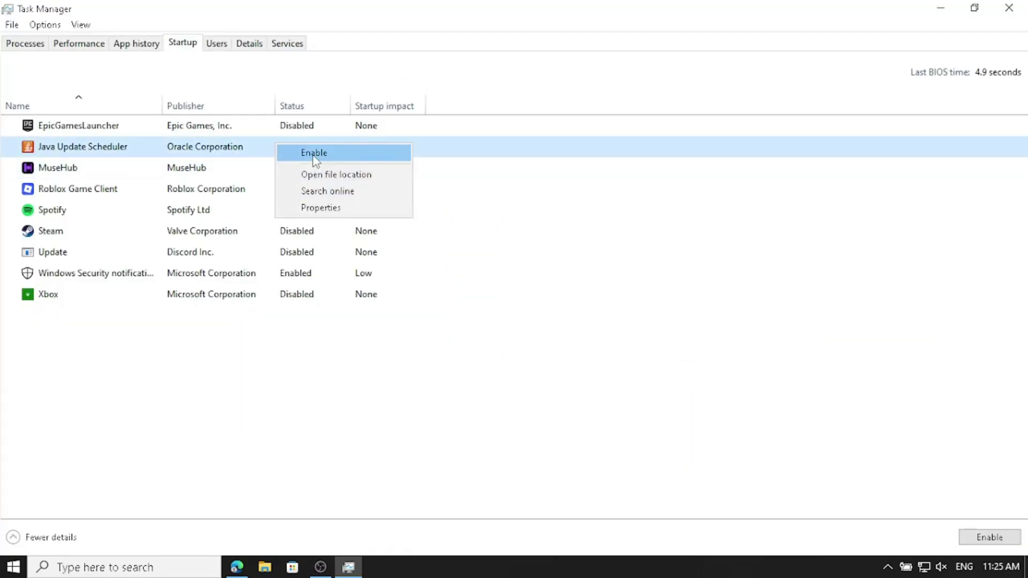
pyautogui.click(310, 152)
pyautogui.rightClick(261, 142)
pyautogui.click(292, 150)
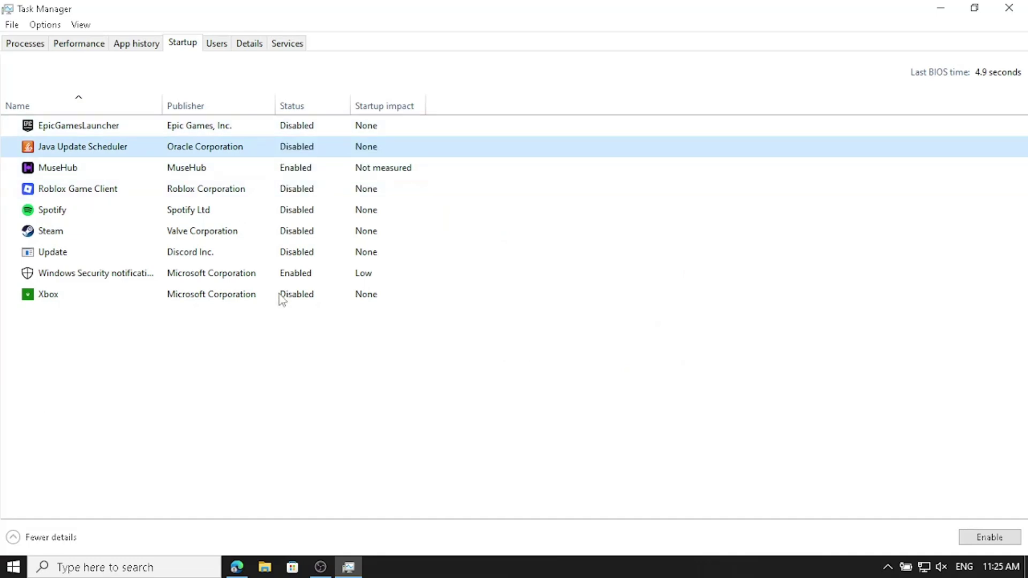
# Enable the Xbox startup entry and disable it again
pyautogui.rightClick(261, 298)
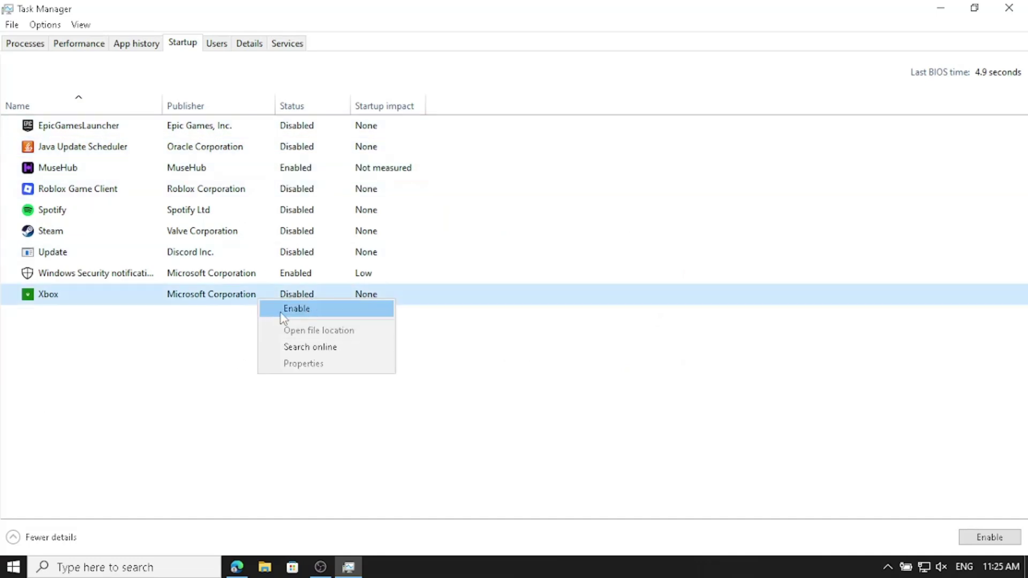
pyautogui.click(281, 310)
pyautogui.rightClick(266, 298)
pyautogui.click(270, 303)
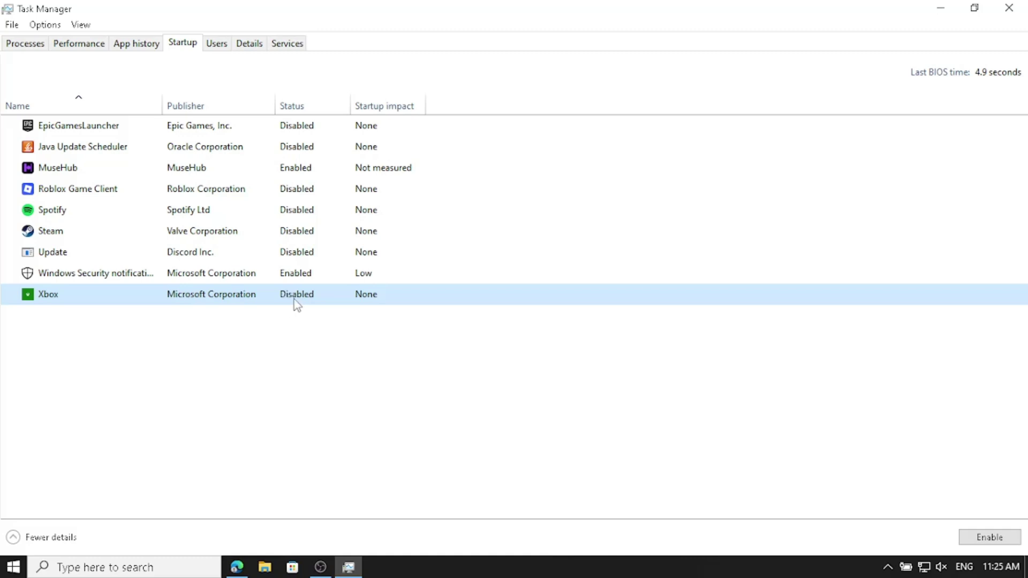
# Show the available actions for the Windows Security notification startup entry, dismiss them and close Task Manager
pyautogui.click(282, 276)
pyautogui.rightClick(228, 270)
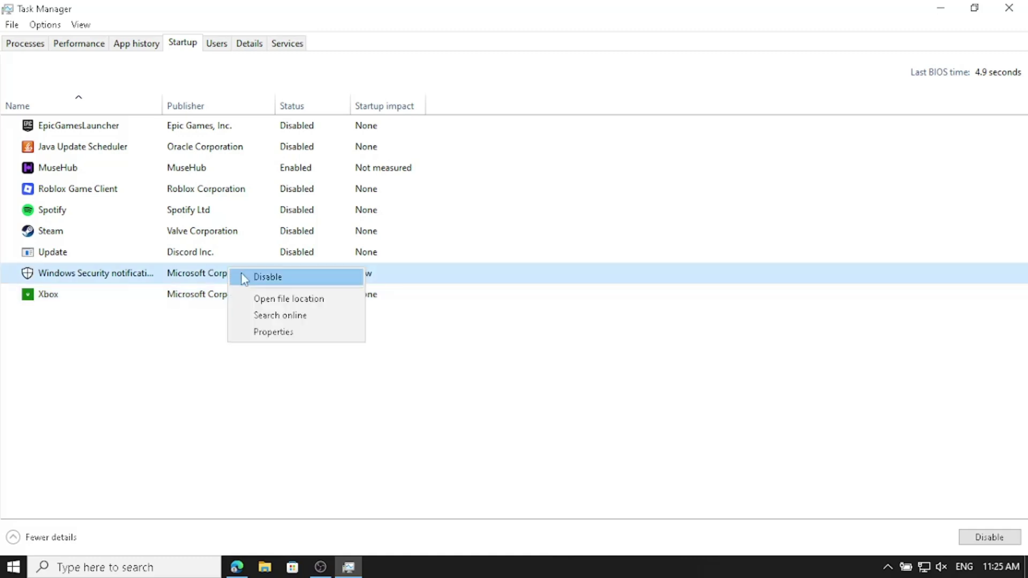
pyautogui.click(512, 419)
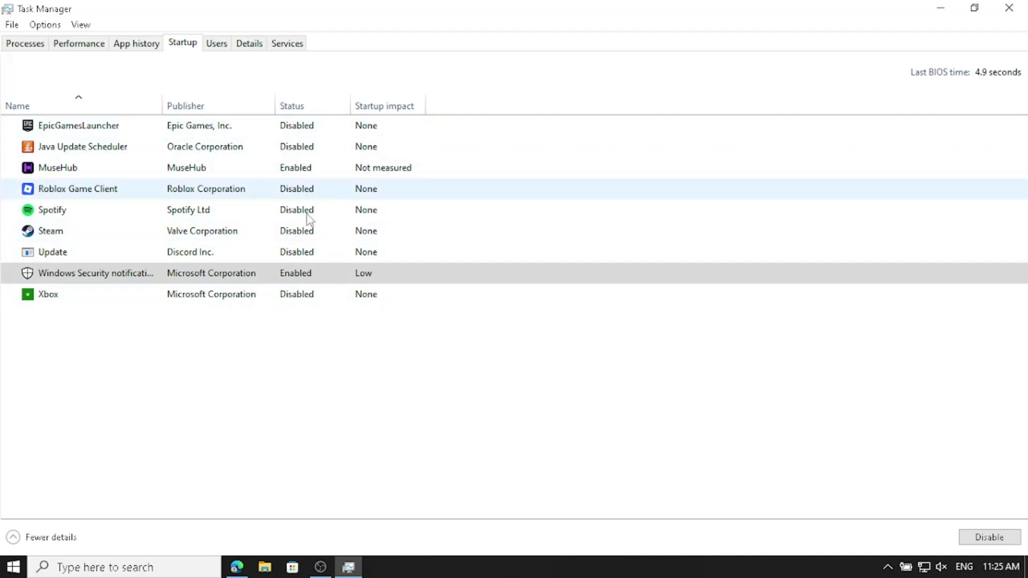
pyautogui.click(1009, 8)
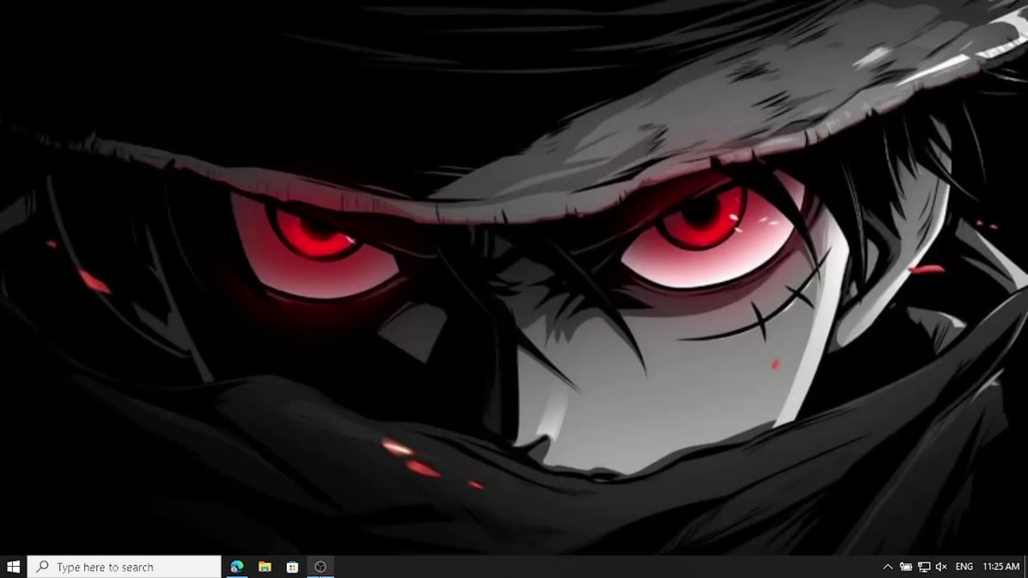
# Search Windows for "disk" and open Disk Cleanup for drive C:
pyautogui.moveTo(322, 568)
pyautogui.click(77, 568)
pyautogui.write('disk')
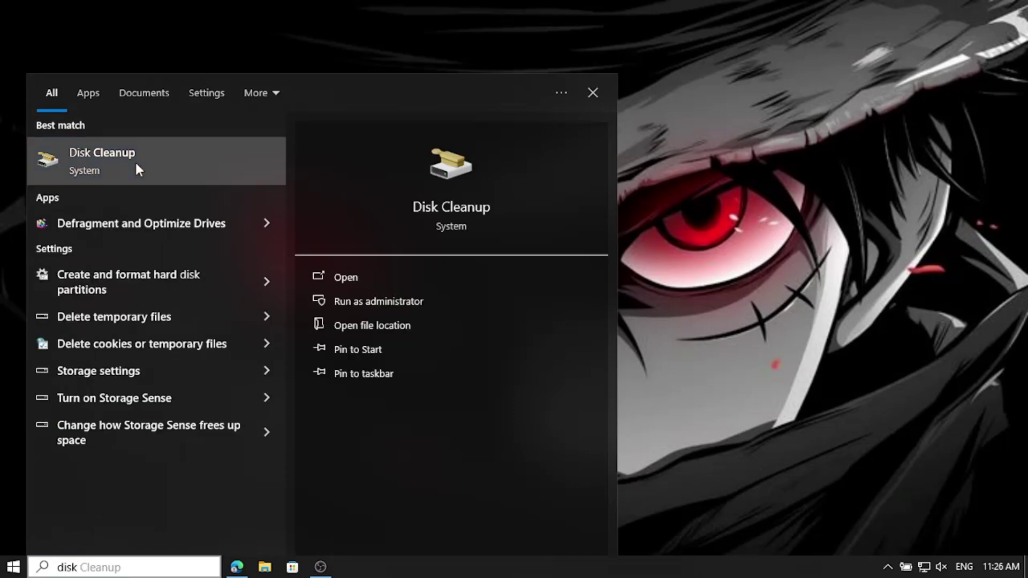
pyautogui.click(134, 161)
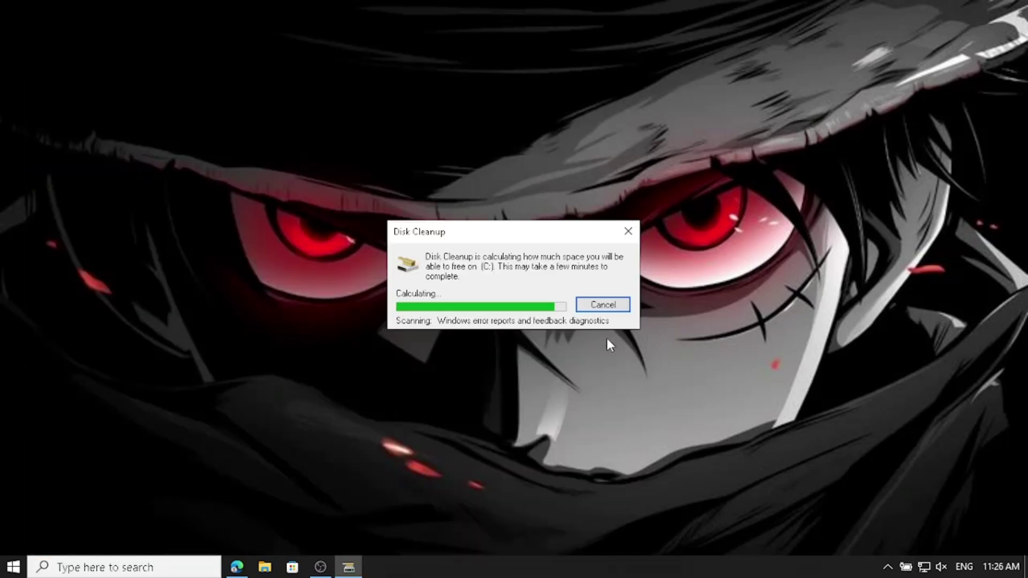
# Include Windows error reports, DirectX Shader Cache, Delivery Optimization Files, Recycle Bin and Temporary files in the deletion, and start the system files cleanup
pyautogui.scroll(-1, 265, 271)
pyautogui.scroll(1, 268, 273)
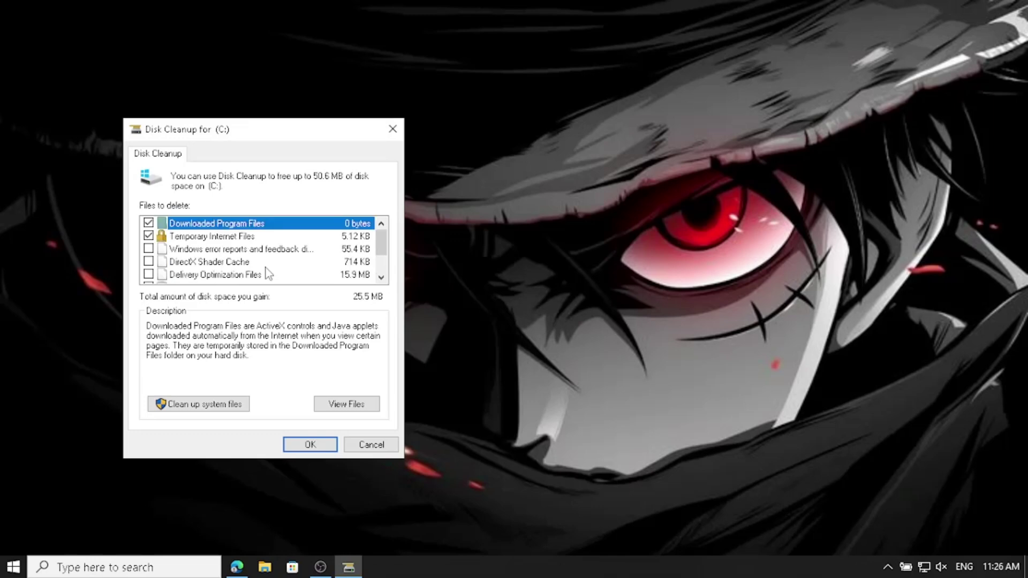
pyautogui.scroll(-1, 236, 263)
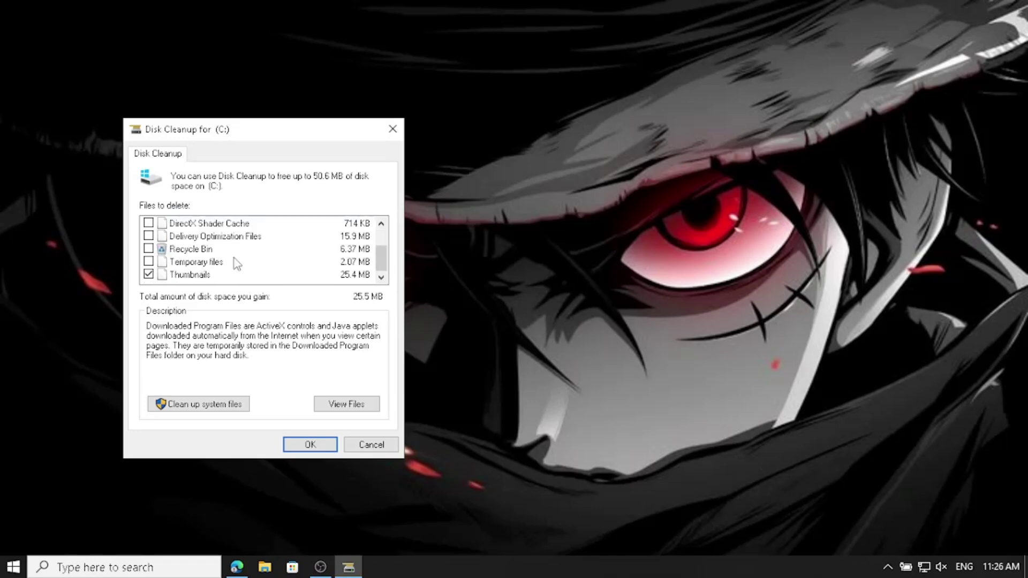
pyautogui.click(149, 249)
pyautogui.scroll(1, 166, 263)
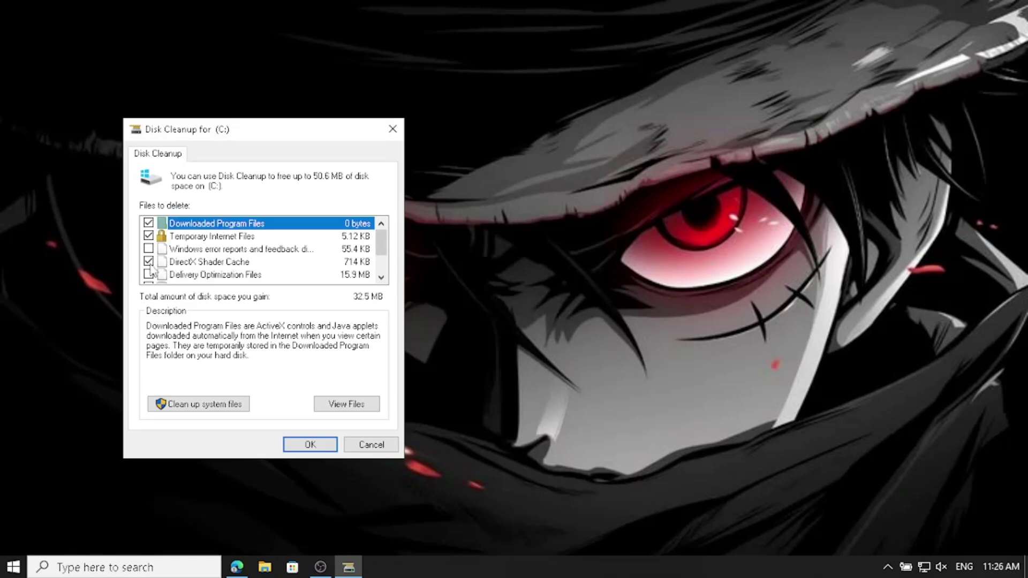
pyautogui.click(148, 274)
pyautogui.click(148, 249)
pyautogui.scroll(-1, 264, 262)
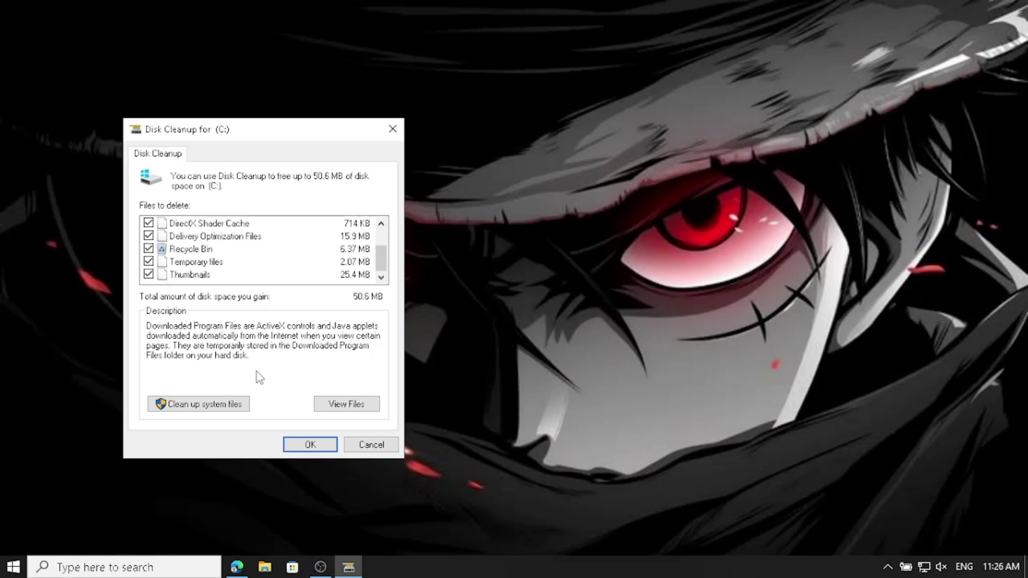
pyautogui.click(236, 404)
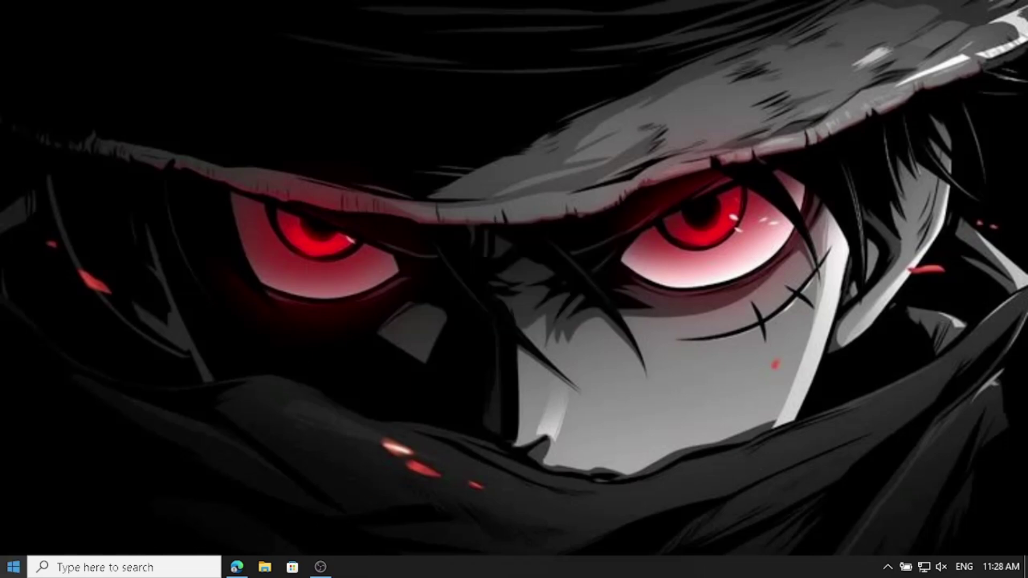
# Open the Delivery Optimization page of Update & Security in Settings, check the setting for downloads from other PCs, and close Settings
pyautogui.rightClick(15, 568)
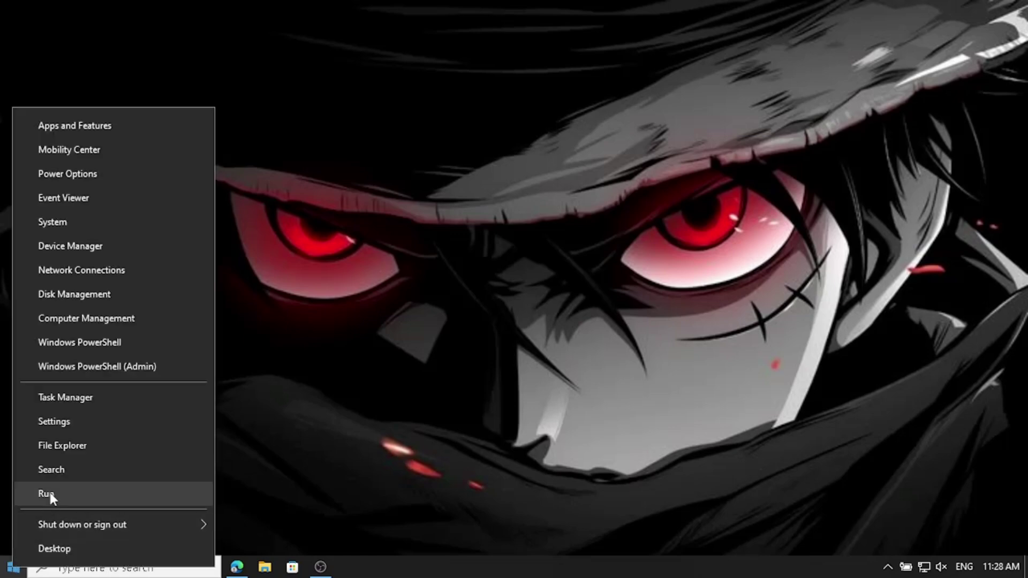
pyautogui.click(65, 431)
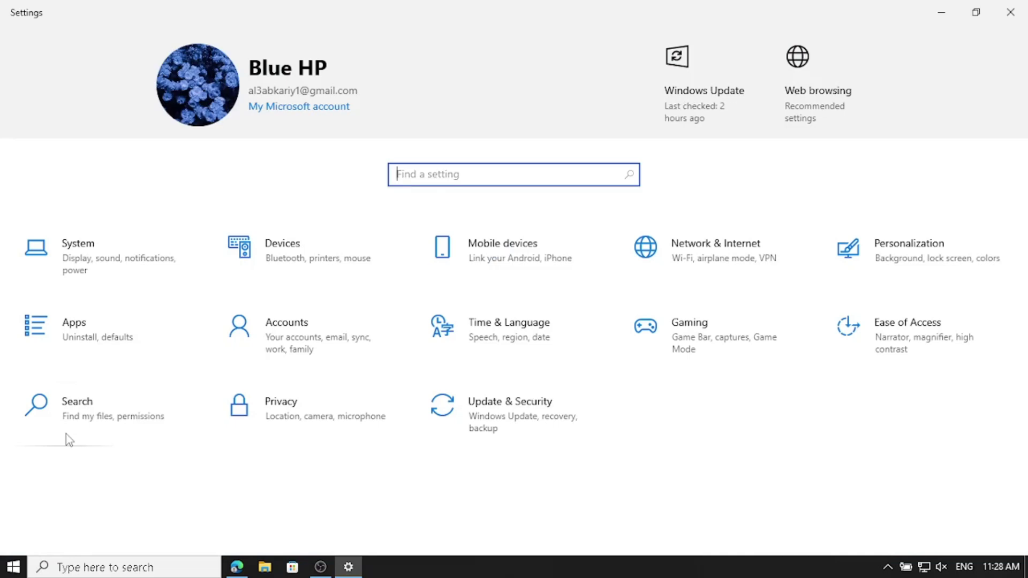
pyautogui.click(523, 416)
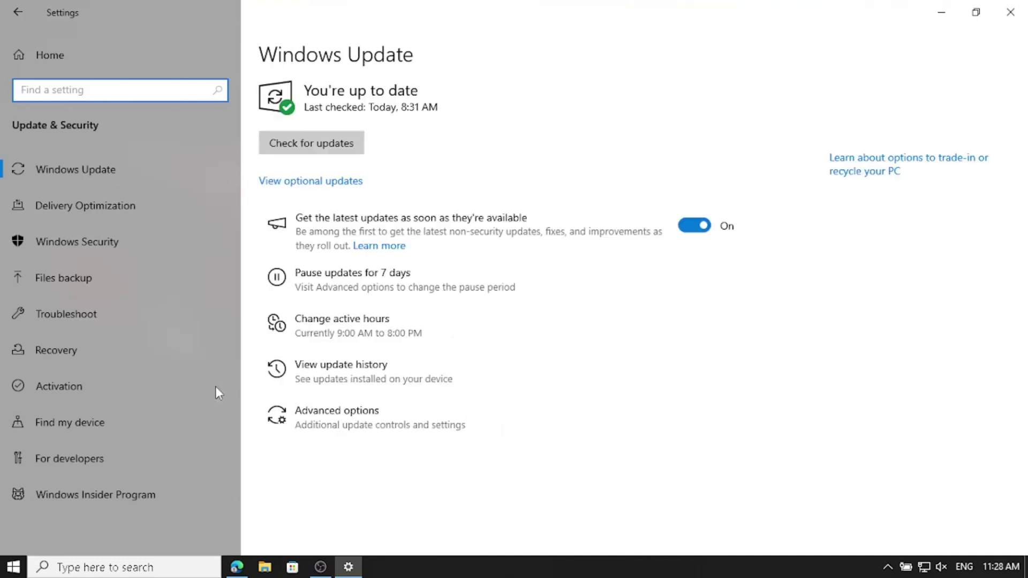
pyautogui.click(124, 213)
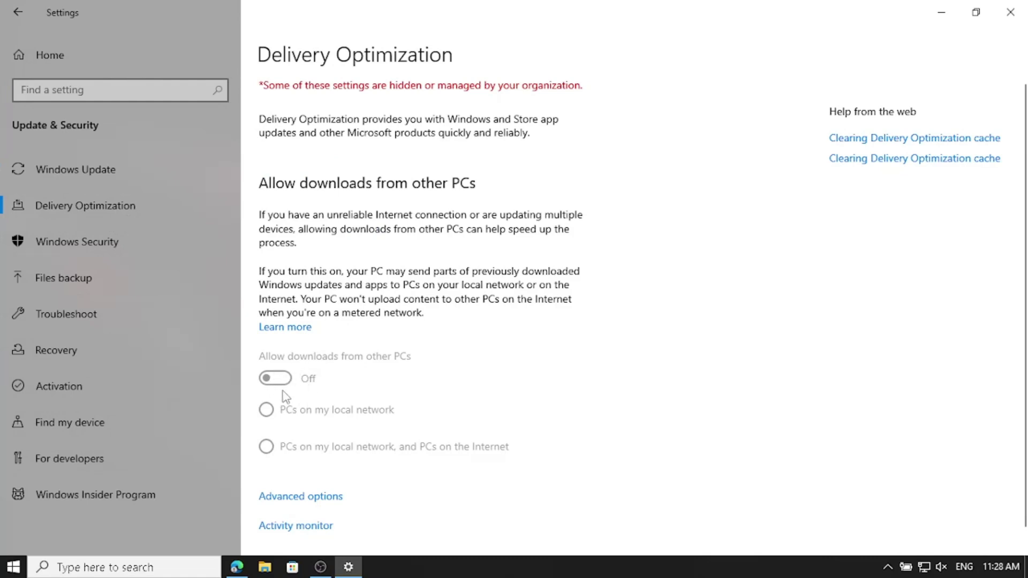
pyautogui.scroll(-1, 284, 397)
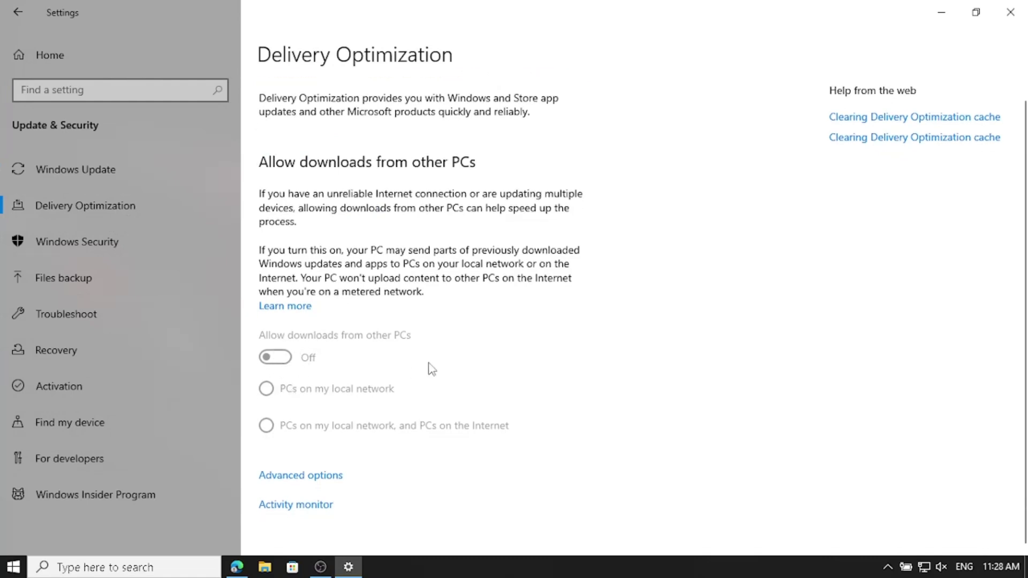
pyautogui.scroll(1, 432, 369)
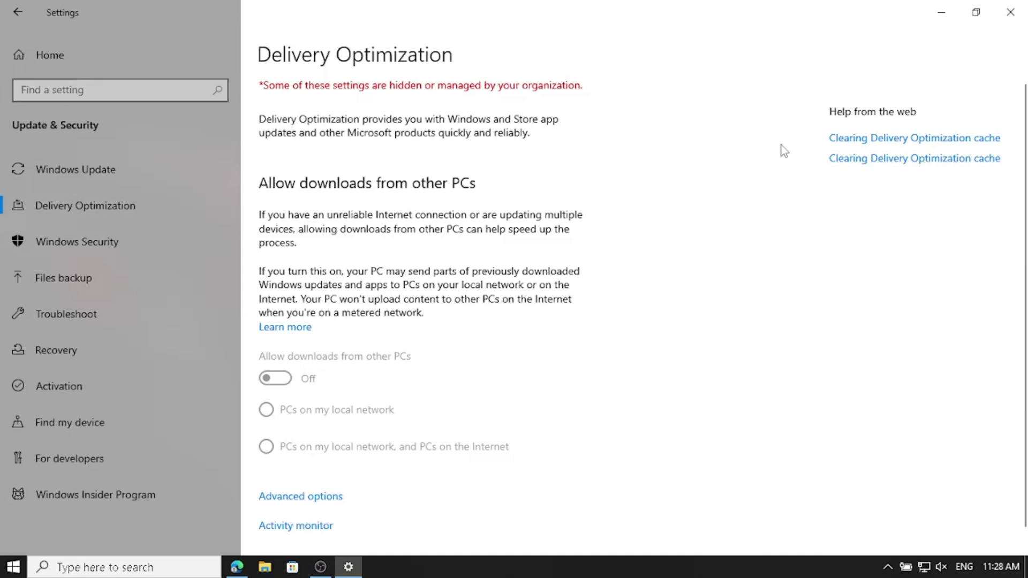
pyautogui.click(1010, 15)
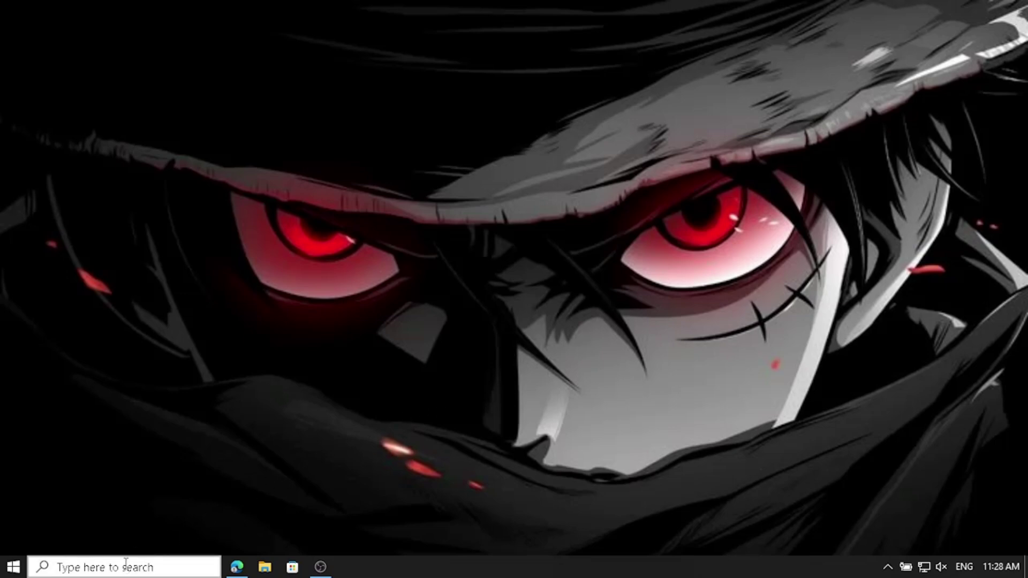
# Open This PC in File Explorer and show the error-checking and optimization tools in the properties of Local Disk (C:)
pyautogui.click(264, 569)
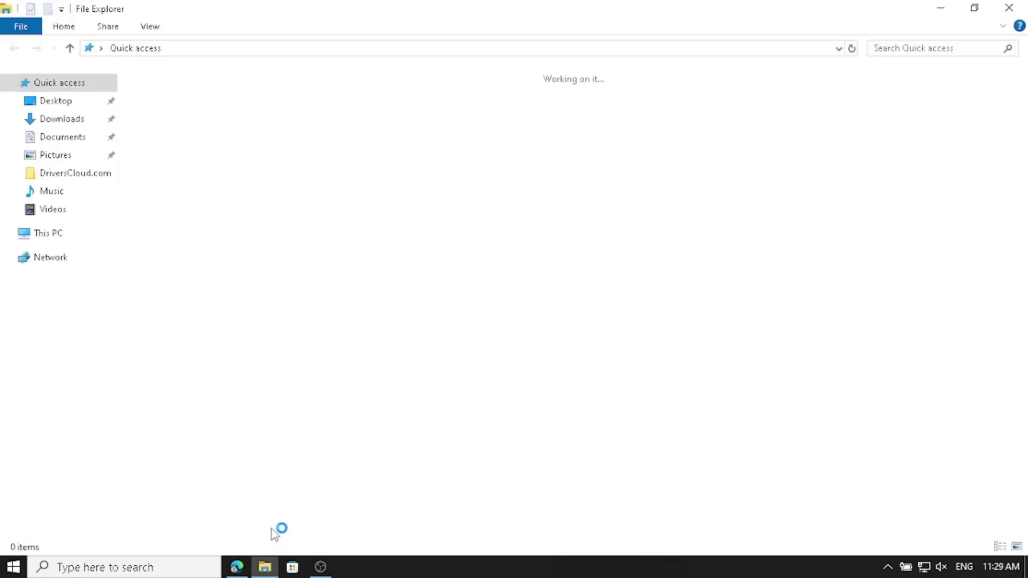
pyautogui.click(48, 233)
pyautogui.click(245, 225)
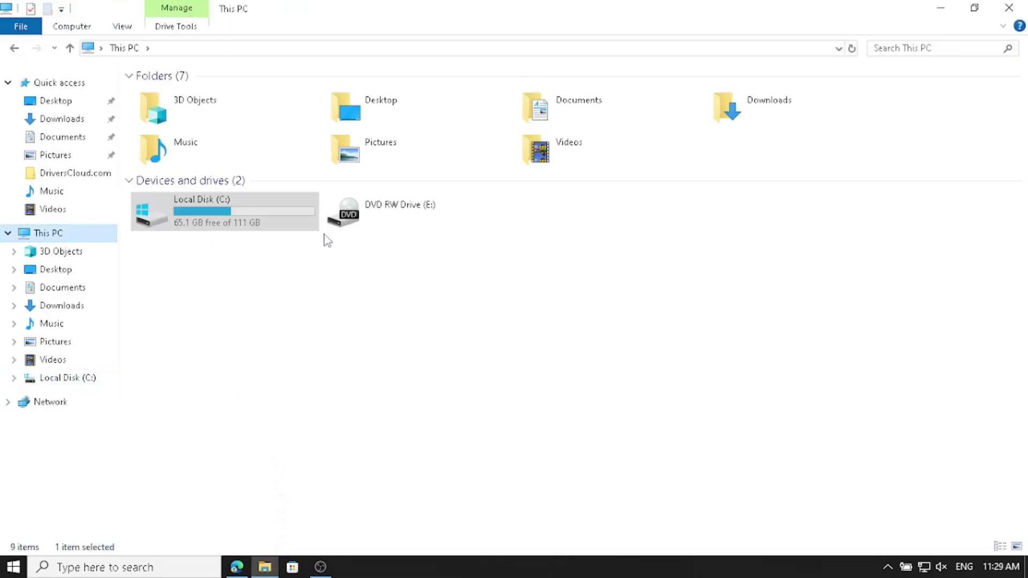
pyautogui.rightClick(269, 226)
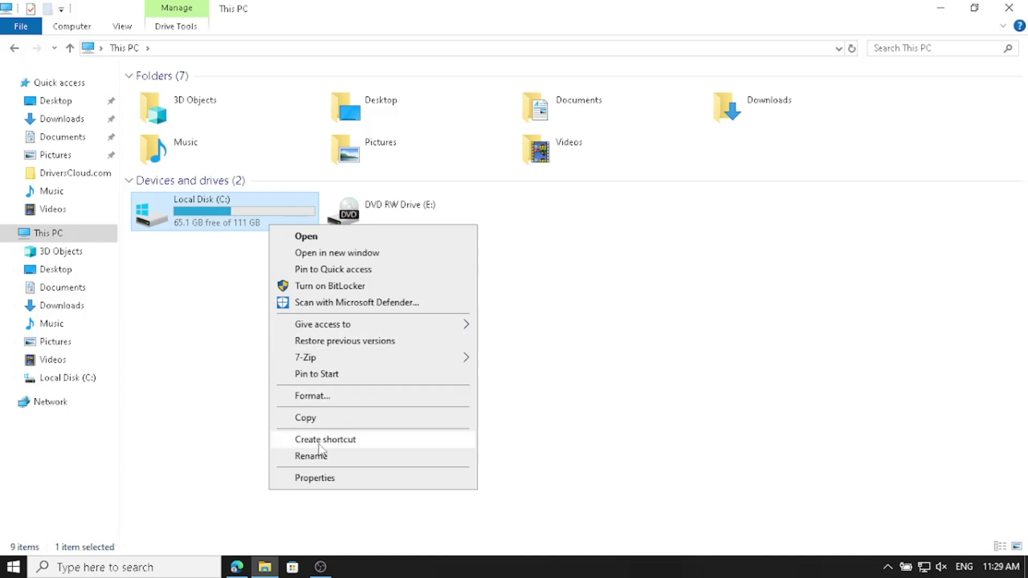
pyautogui.click(323, 479)
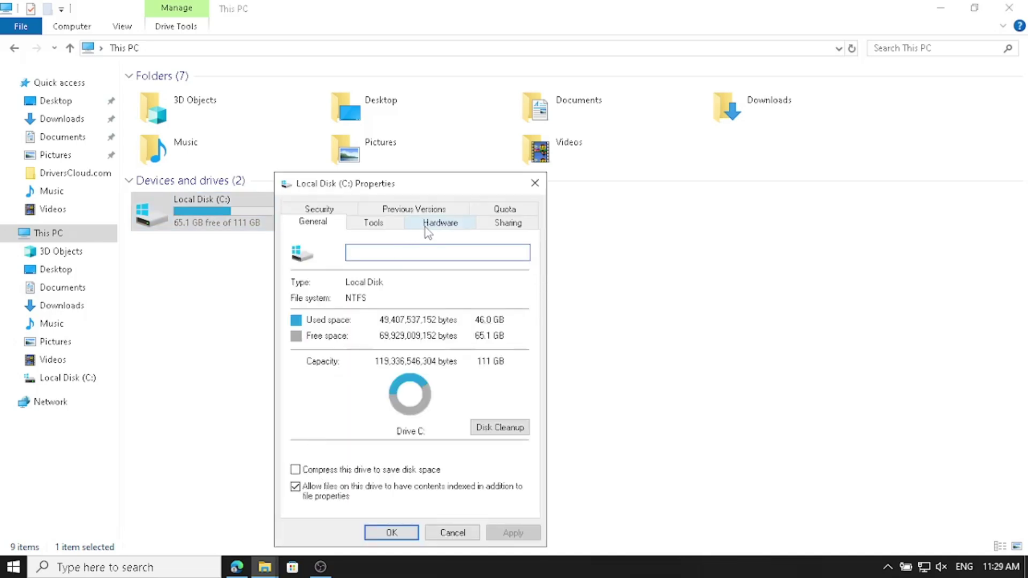
pyautogui.click(453, 224)
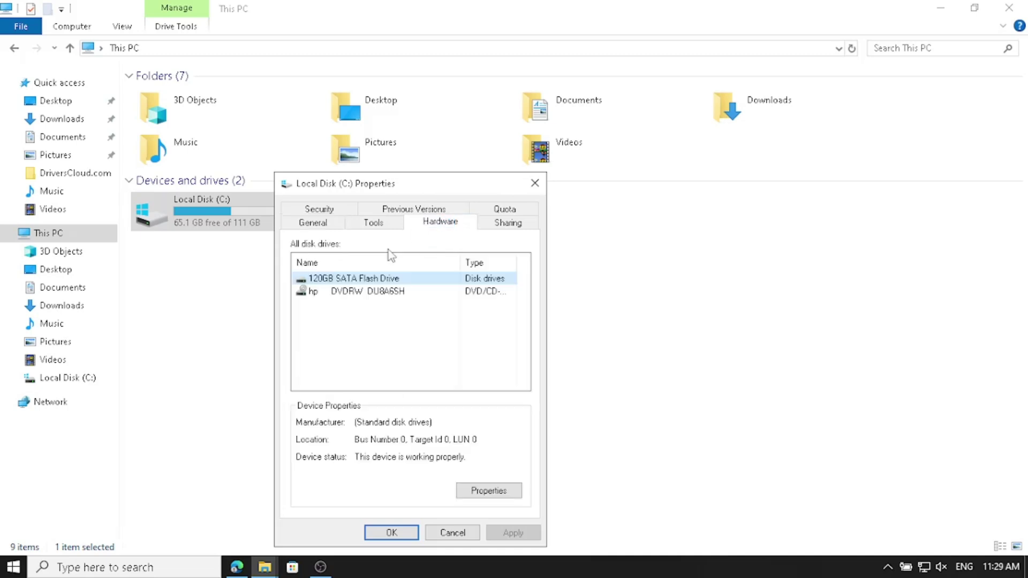
pyautogui.click(374, 223)
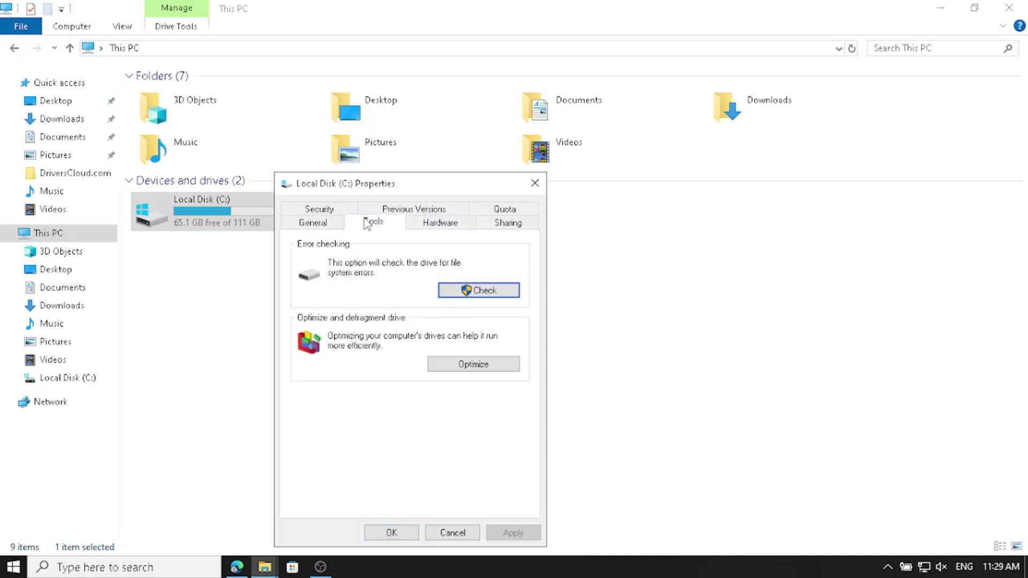
# Start an error-checking scan of Local Disk (C:) and cancel it
pyautogui.click(479, 290)
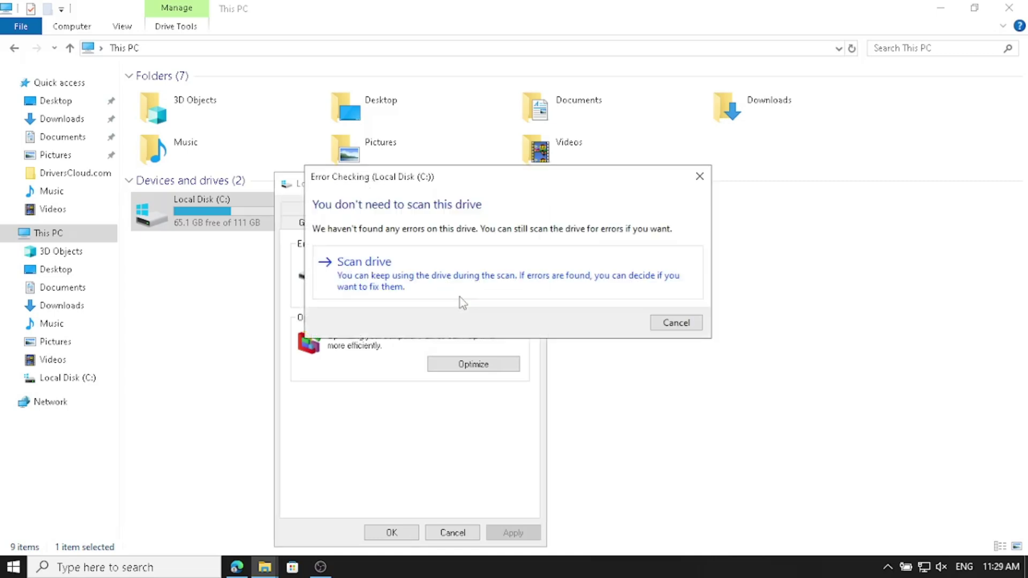
pyautogui.click(381, 282)
pyautogui.click(533, 269)
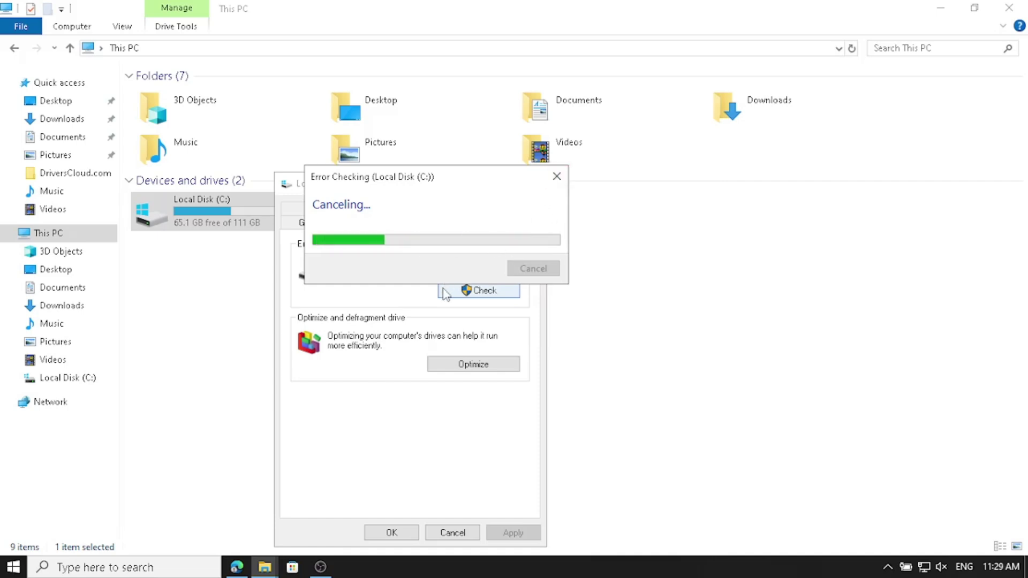
# Optimize drive C: with Optimize Drives, and close it along with the drive properties and File Explorer
pyautogui.click(465, 368)
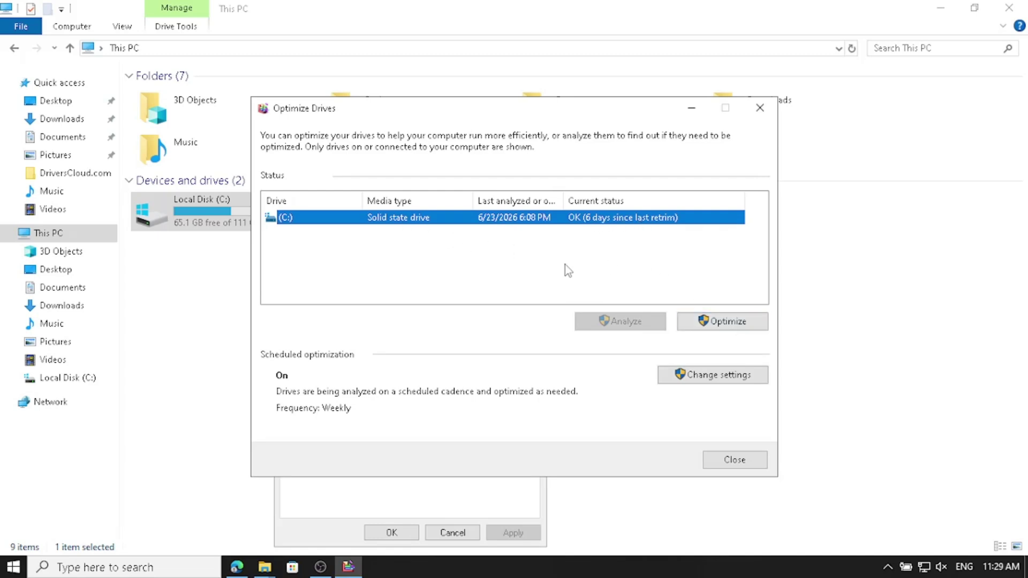
pyautogui.click(723, 321)
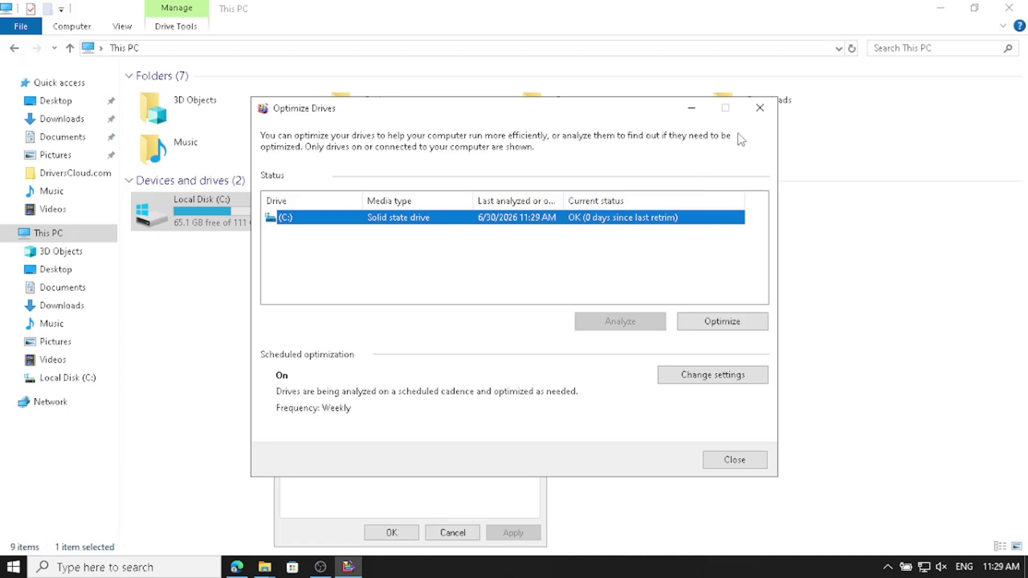
pyautogui.click(760, 108)
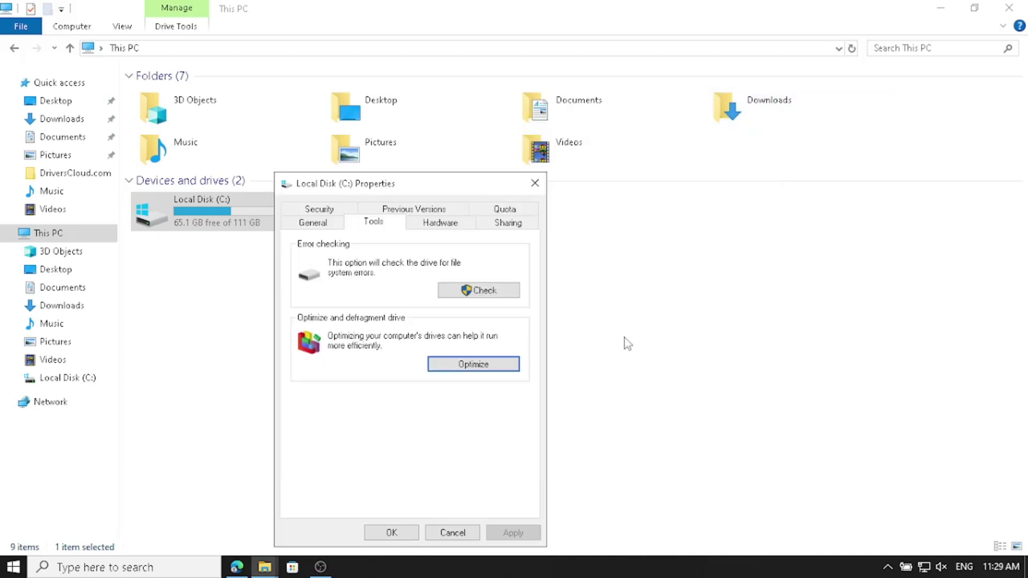
pyautogui.click(535, 184)
pyautogui.click(1007, 7)
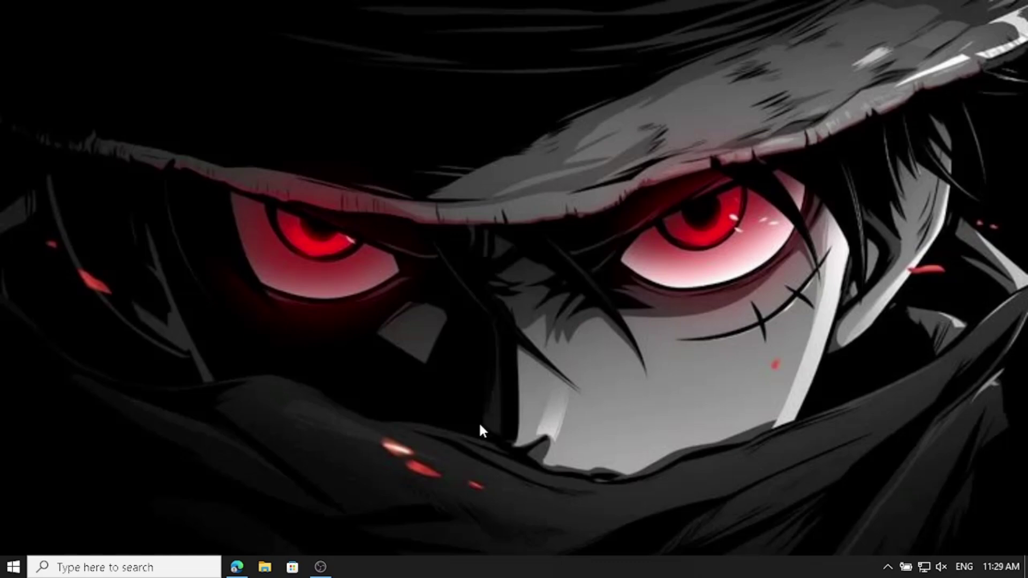
pyautogui.click(321, 566)
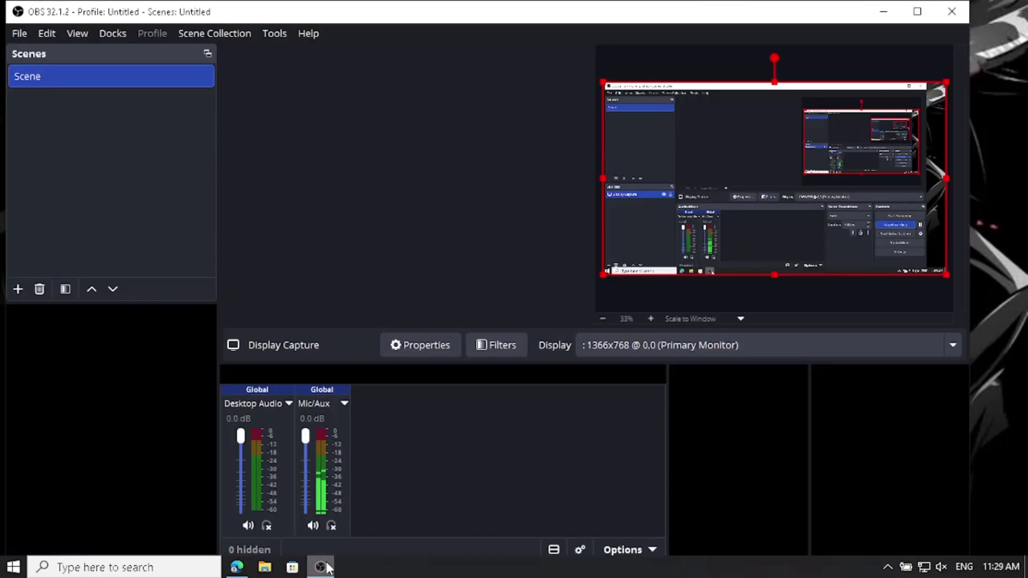
pyautogui.click(848, 436)
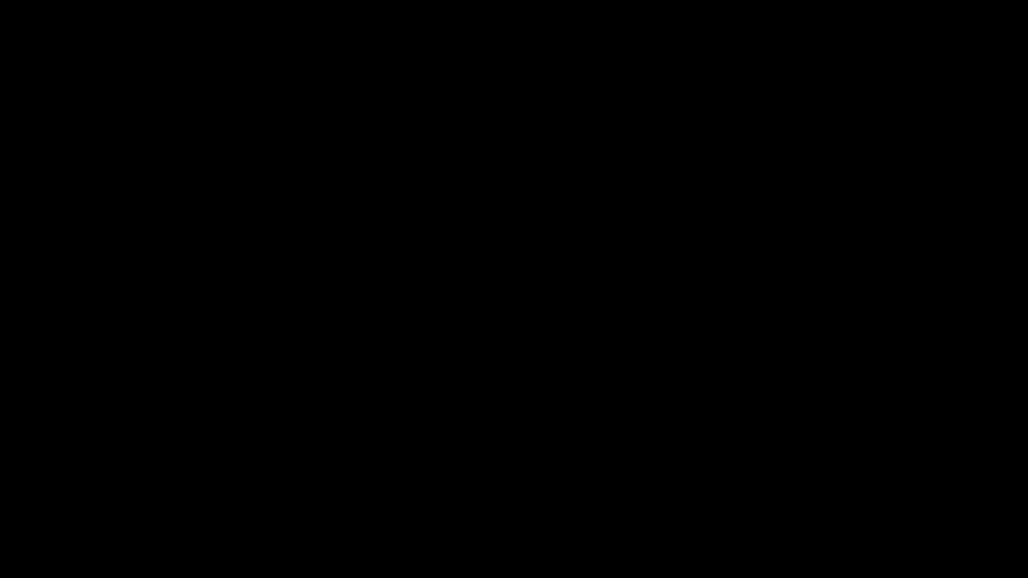